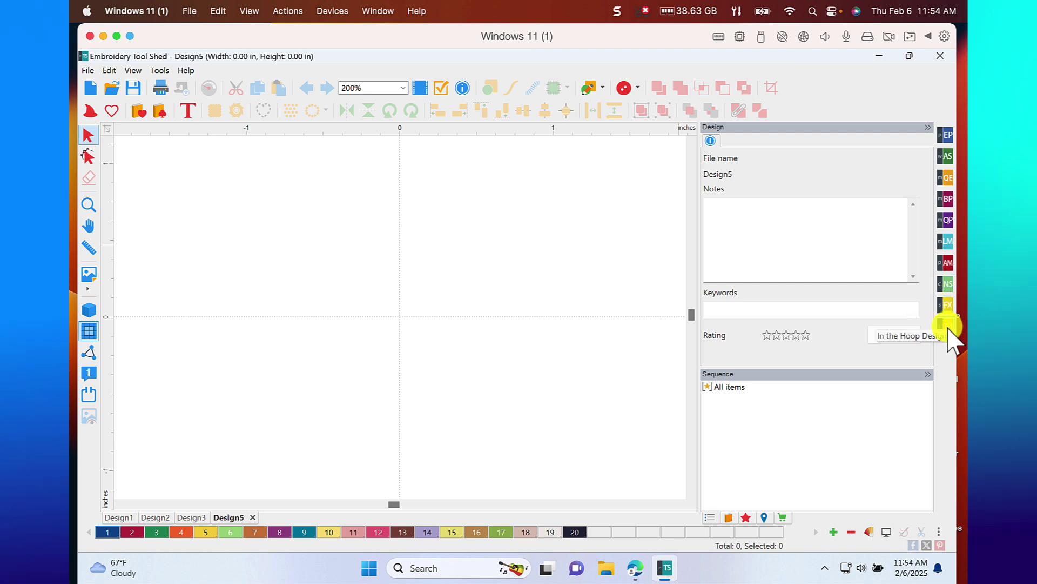
- Launch the In the Hoop Wizard from the In the Hoop options list
click(949, 328)
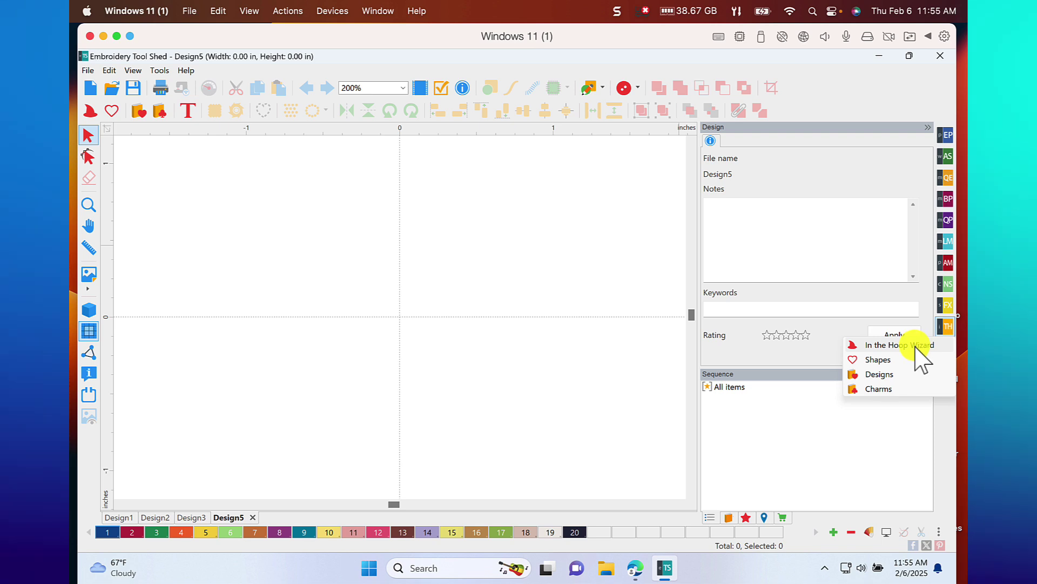
click(89, 111)
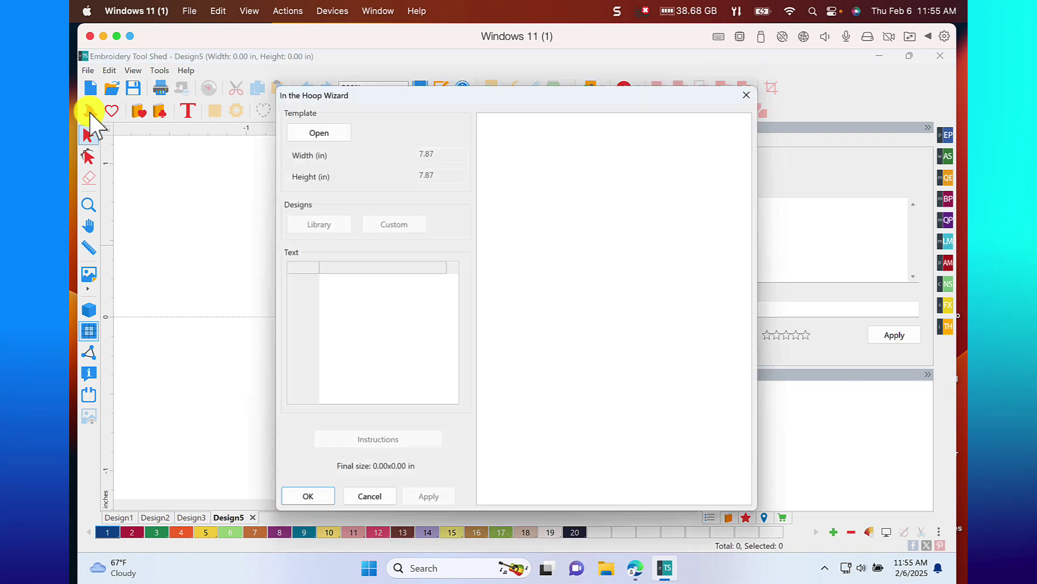
- Load the BannerTE08 turned-edge banner template (5.12 x 7.09 in) into the wizard
click(318, 133)
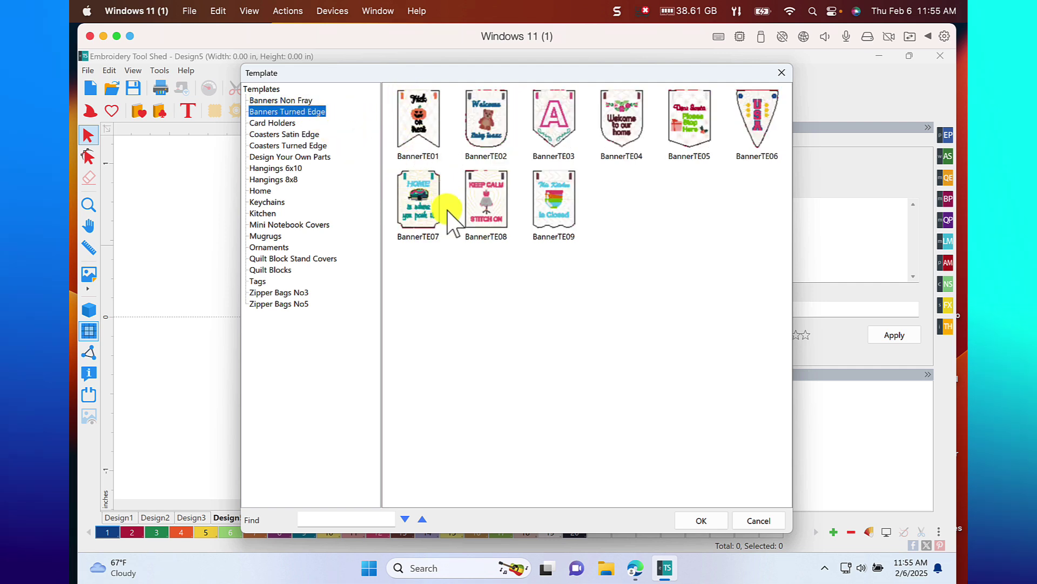
click(488, 219)
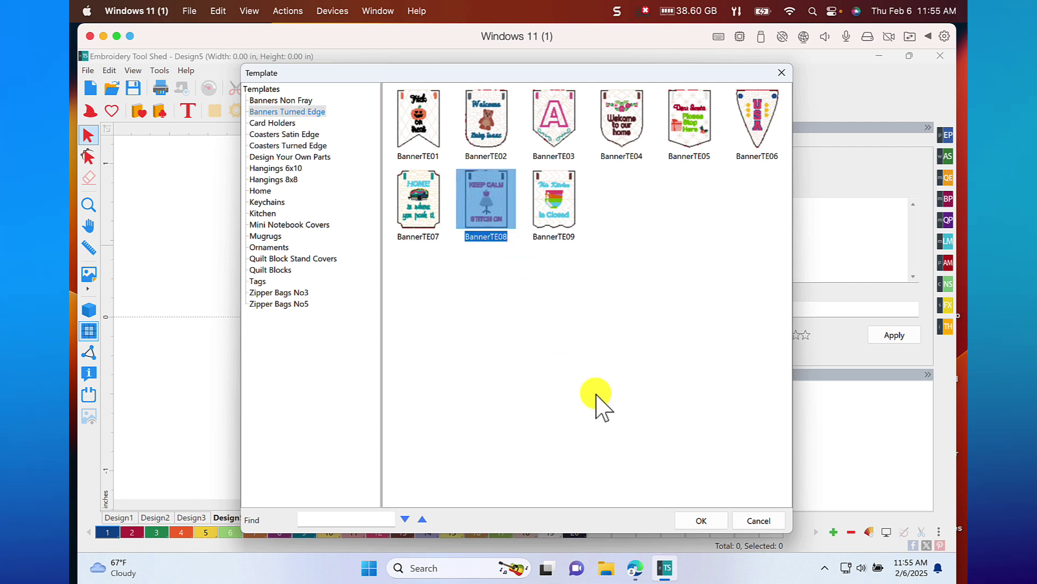
click(696, 519)
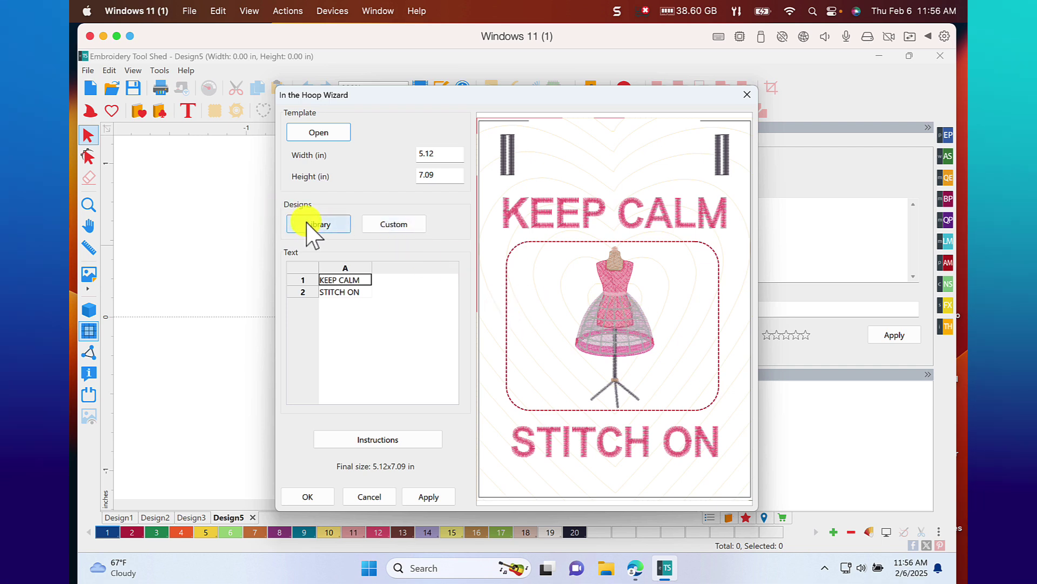
- Replace the banner's centre design with the Knitting3 charm from the Sewing & Crafting library
click(312, 226)
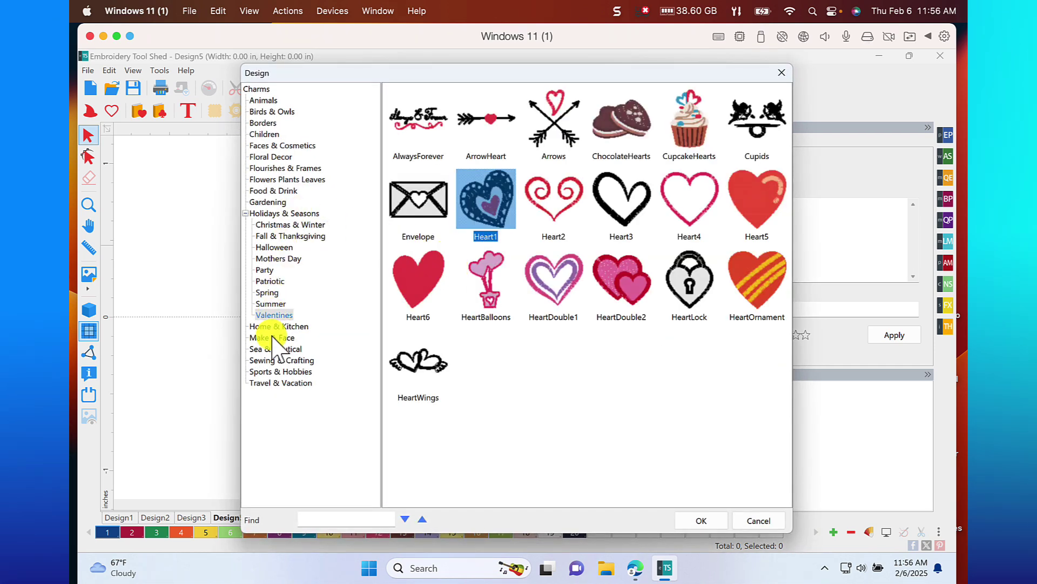
click(246, 213)
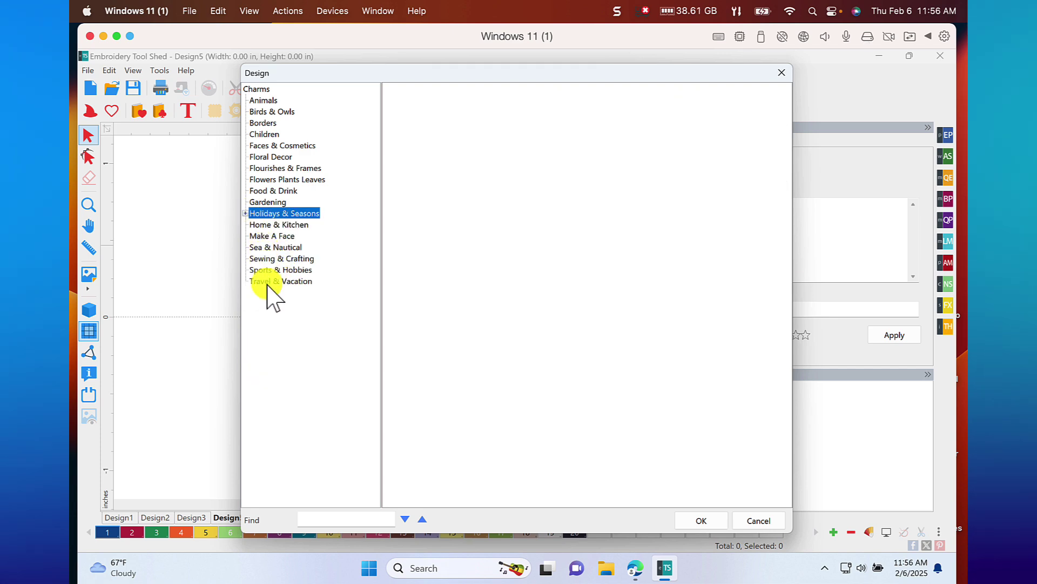
click(262, 259)
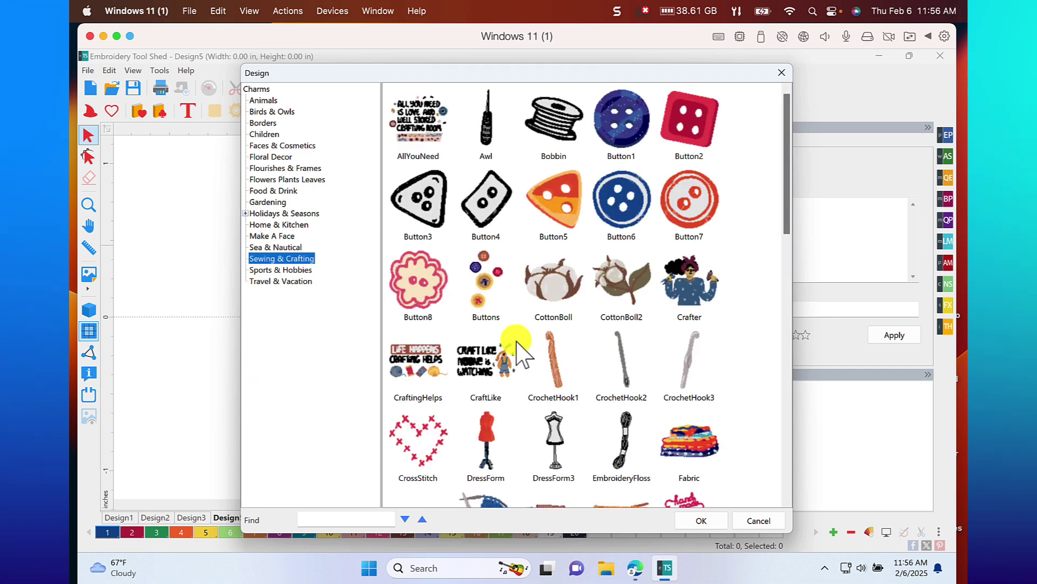
scroll(517, 341, down, 2)
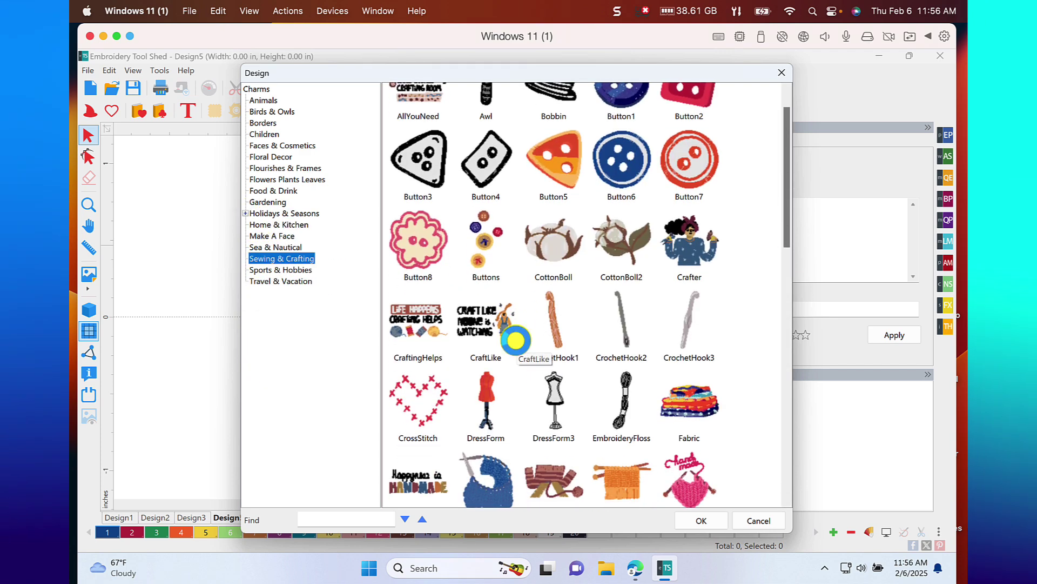
scroll(516, 340, down, 10)
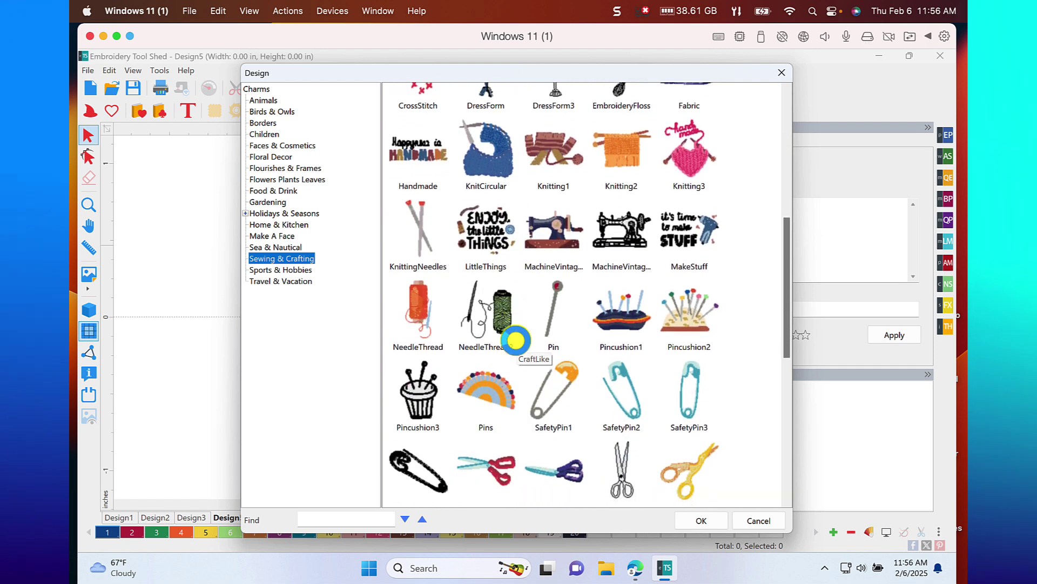
scroll(516, 341, down, 4)
scroll(517, 346, up, 2)
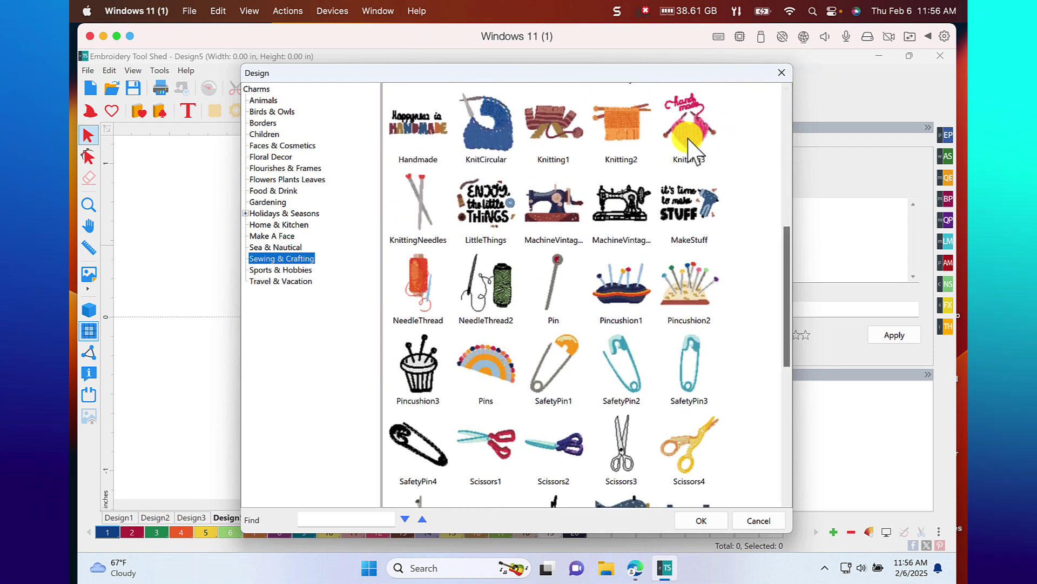
click(689, 145)
click(700, 521)
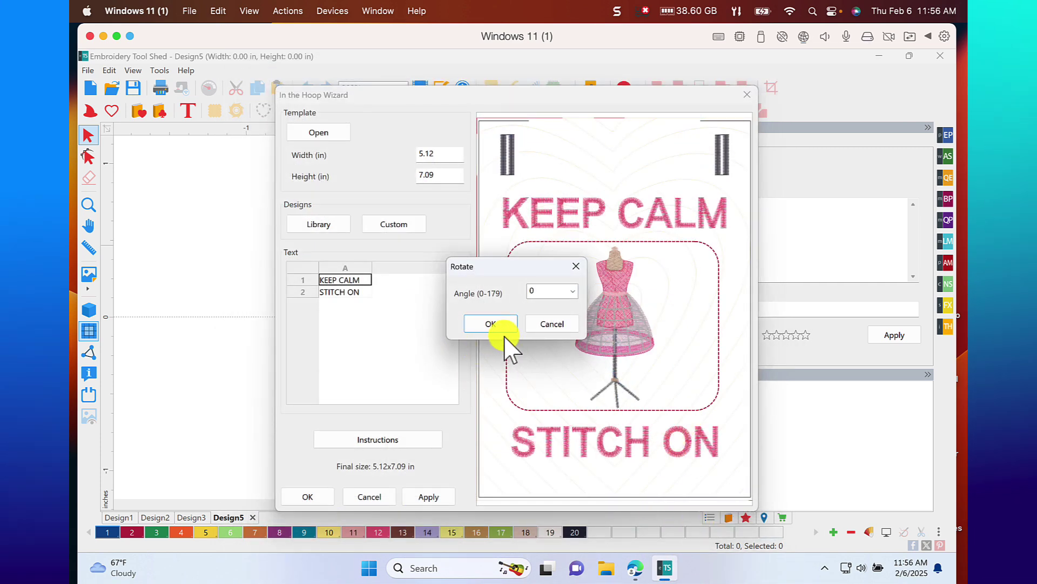
- Keep rotation angle 0 and change the second text line from STITCH ON to KNIT ON
click(483, 323)
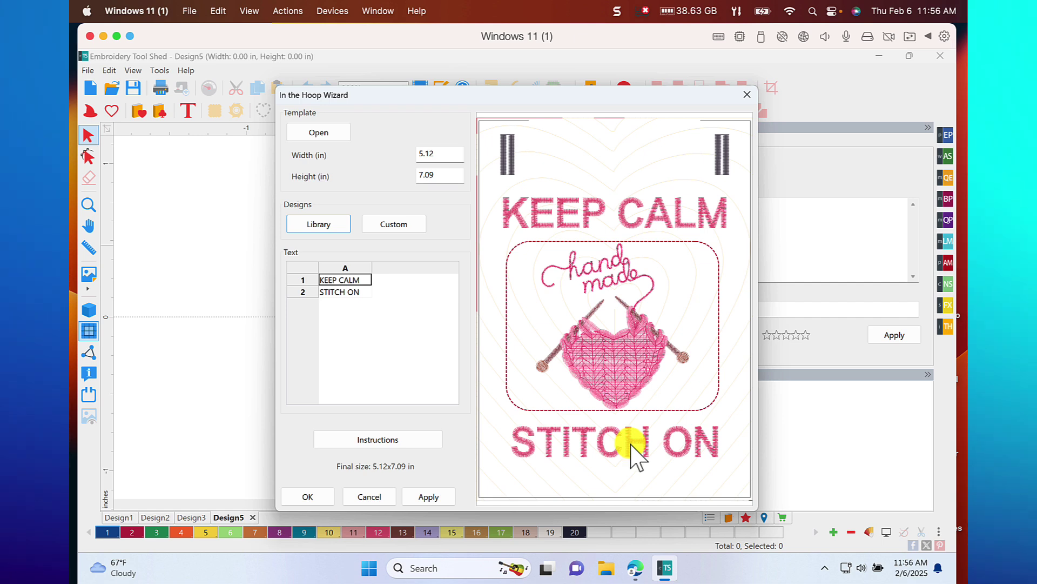
double_click(344, 292)
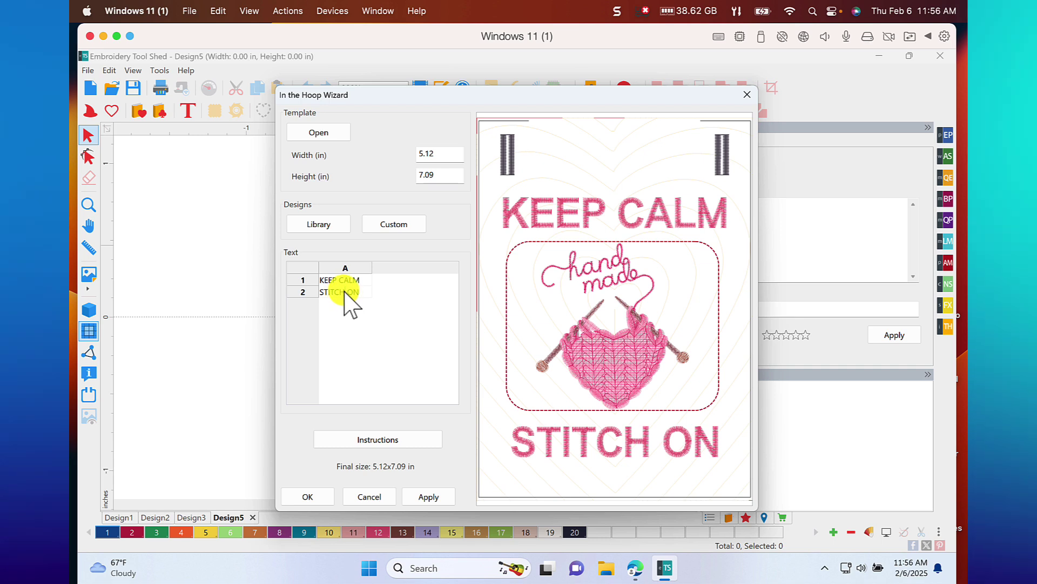
key(BackSpace)
key(BackSpace)
key(BackSpace)
key(BackSpace)
key(BackSpace)
key(BackSpace)
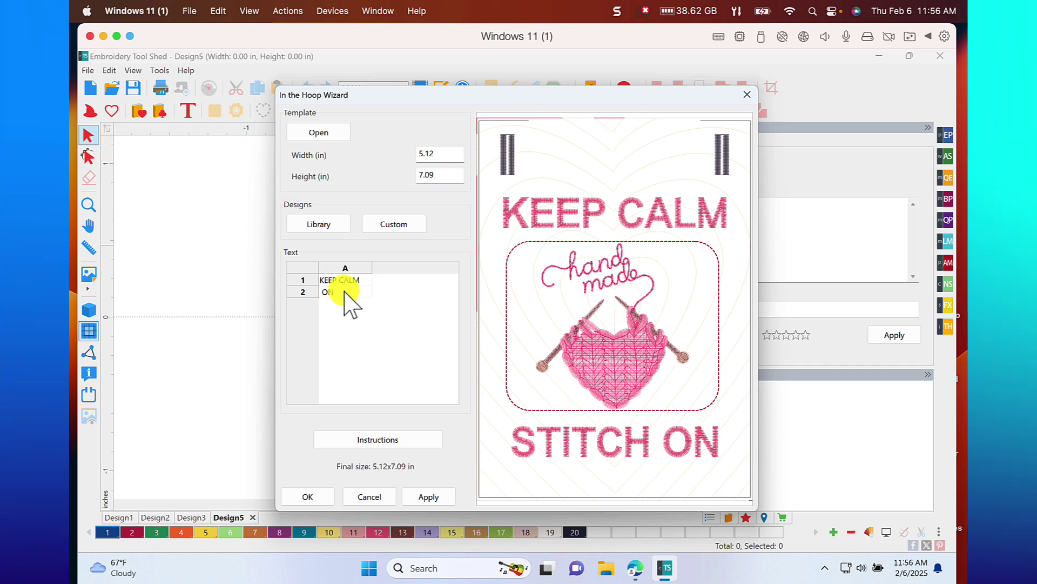
text(KNIT)
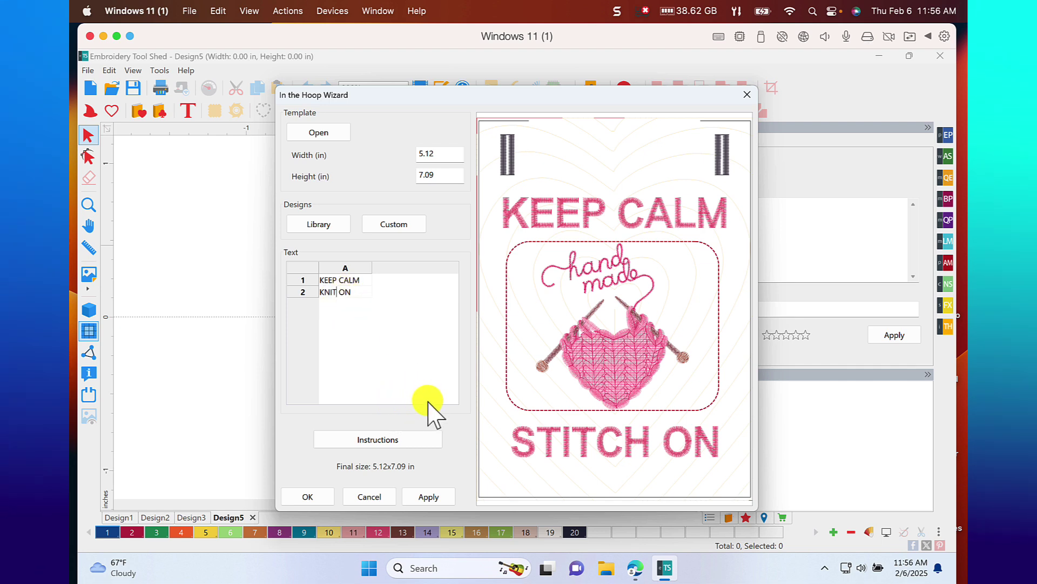
click(429, 496)
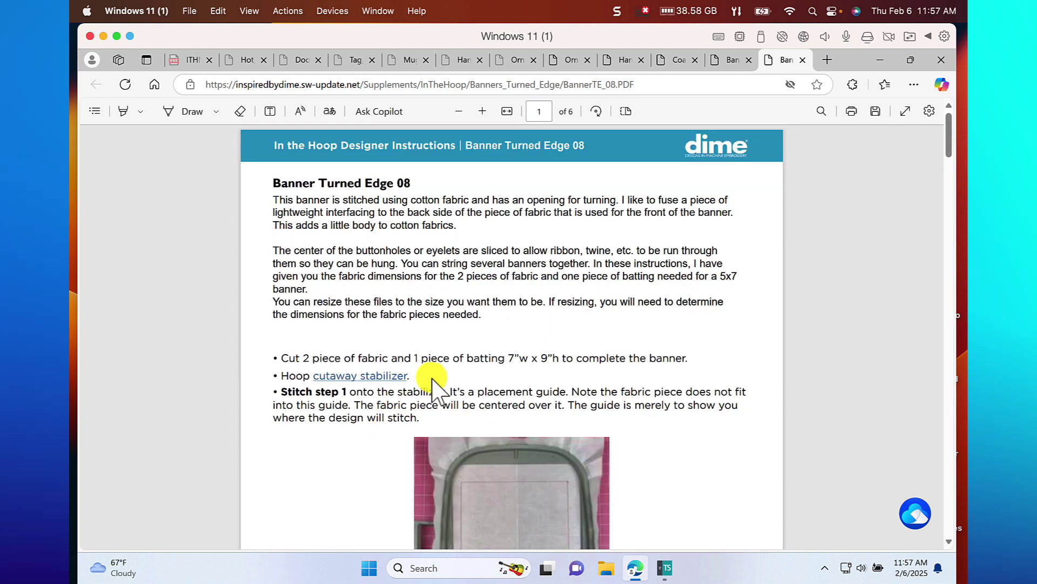
- Scroll the Banner Turned Edge 08 instructions PDF down to the buttonhole step on page 3
scroll(432, 378, down, 3)
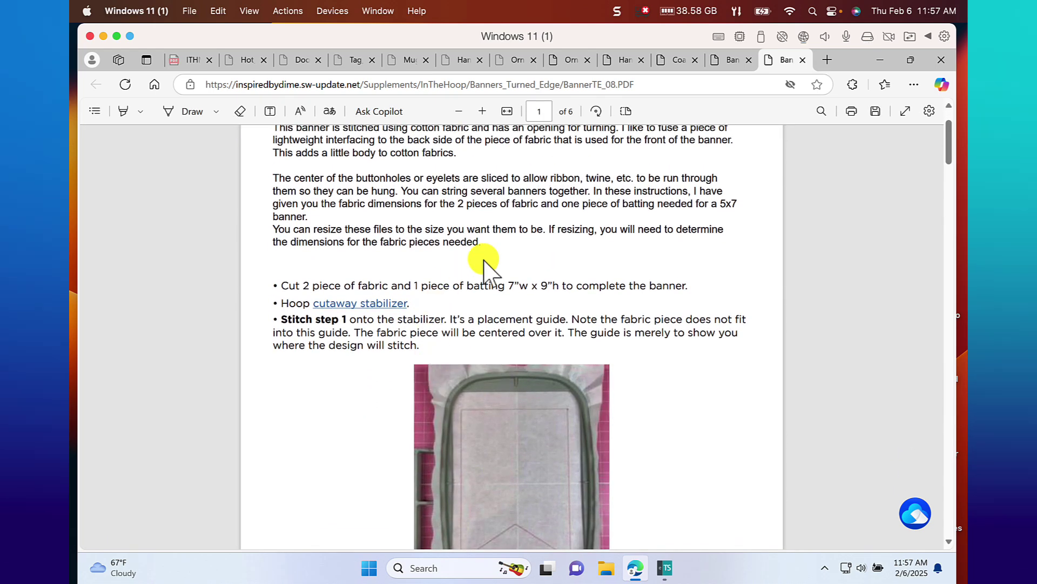
scroll(524, 292, up, 3)
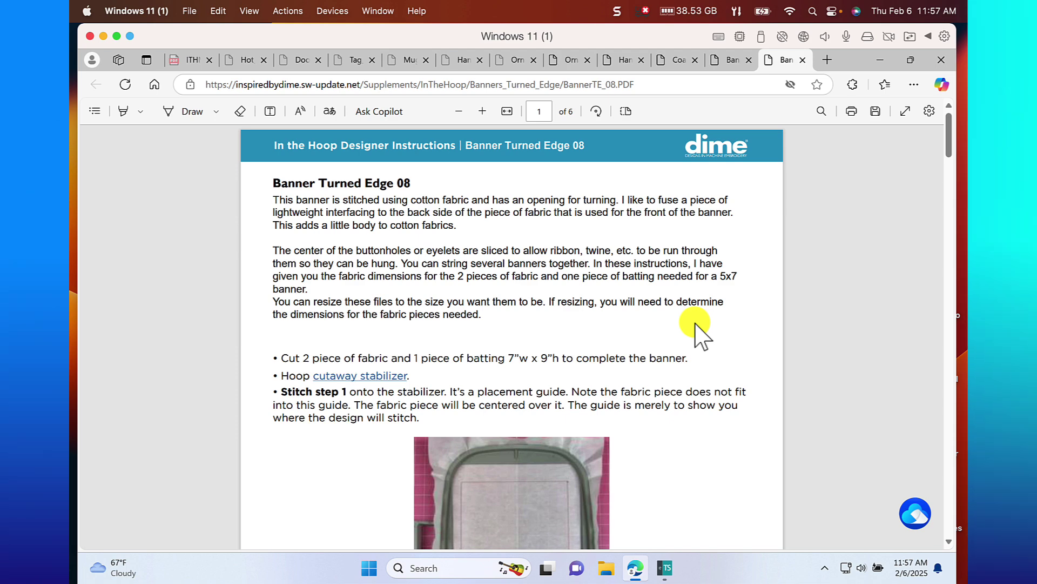
scroll(697, 327, down, 2)
scroll(697, 327, down, 4)
scroll(697, 328, up, 2)
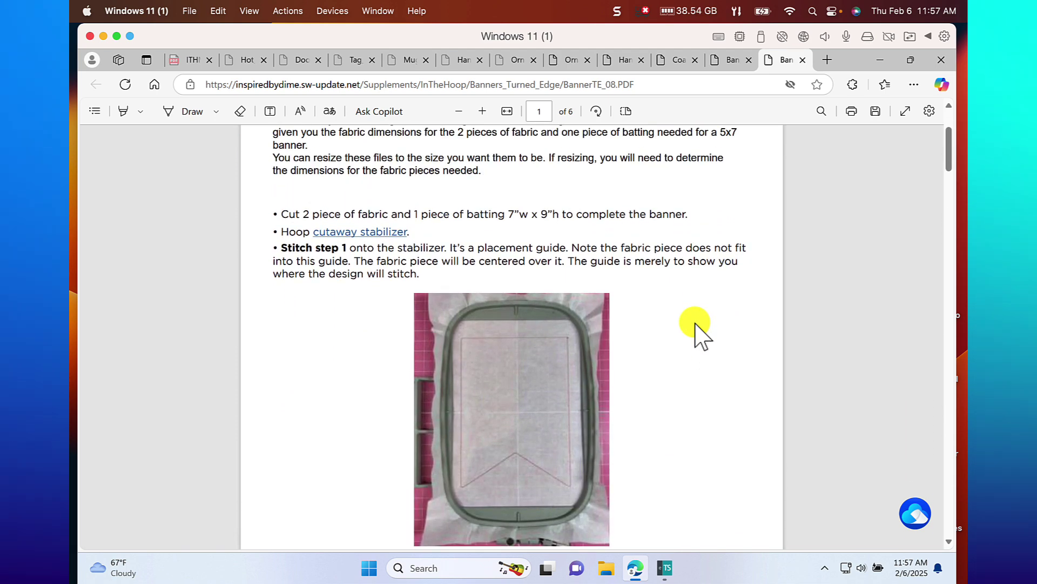
scroll(697, 327, down, 3)
scroll(697, 326, up, 3)
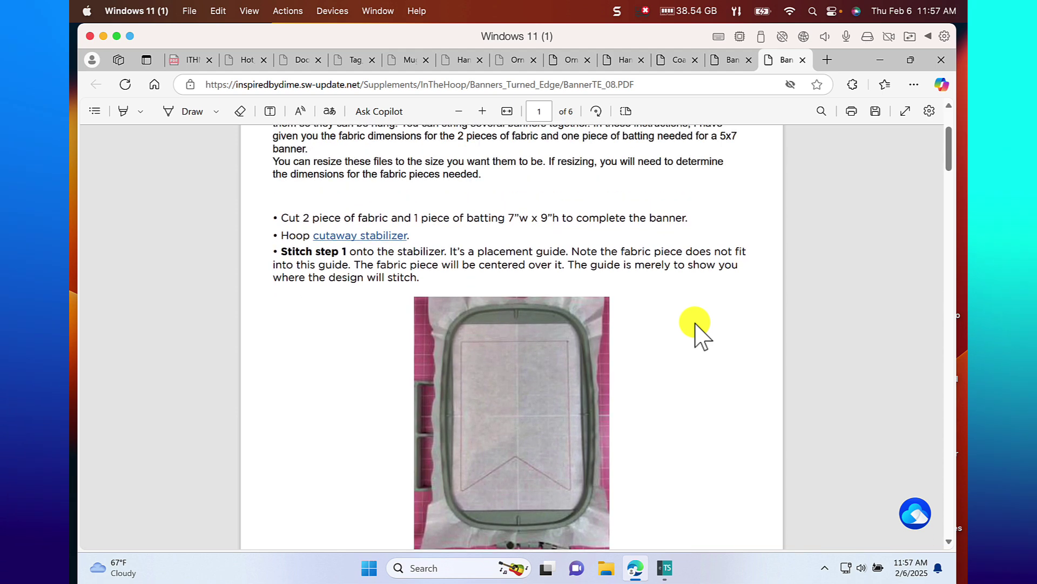
scroll(697, 327, down, 10)
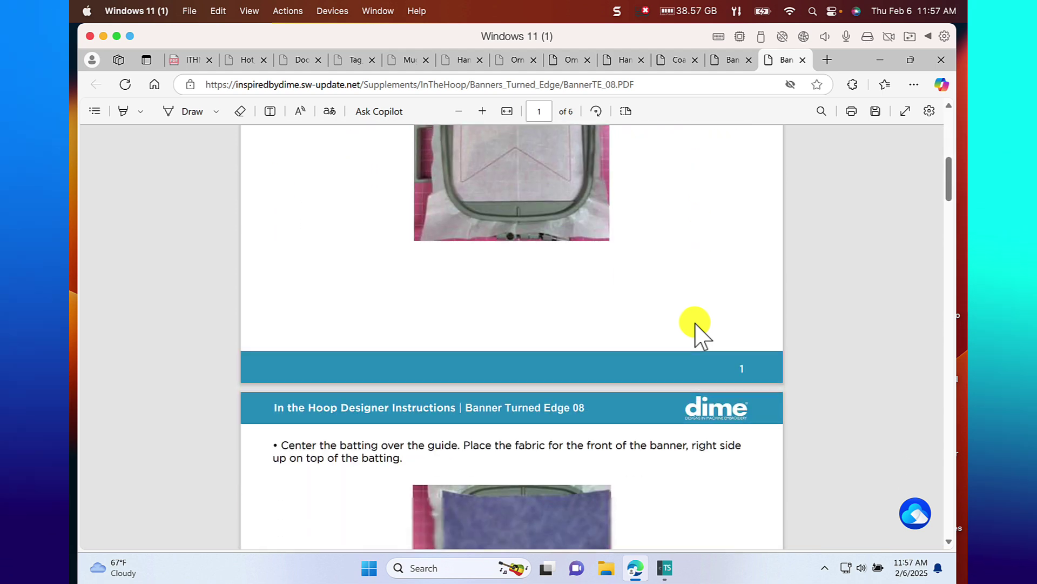
scroll(695, 324, down, 10)
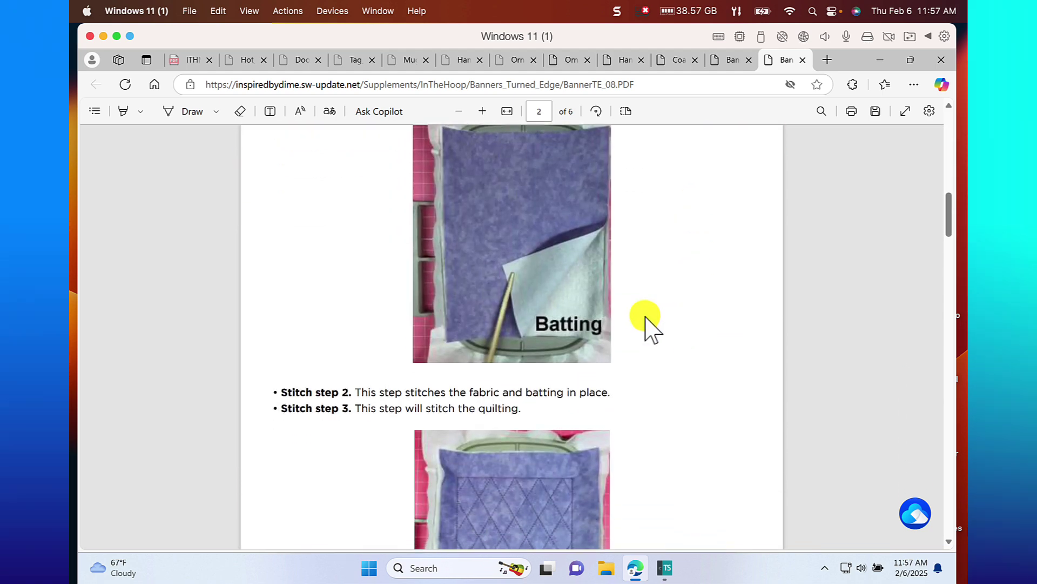
scroll(660, 357, down, 20)
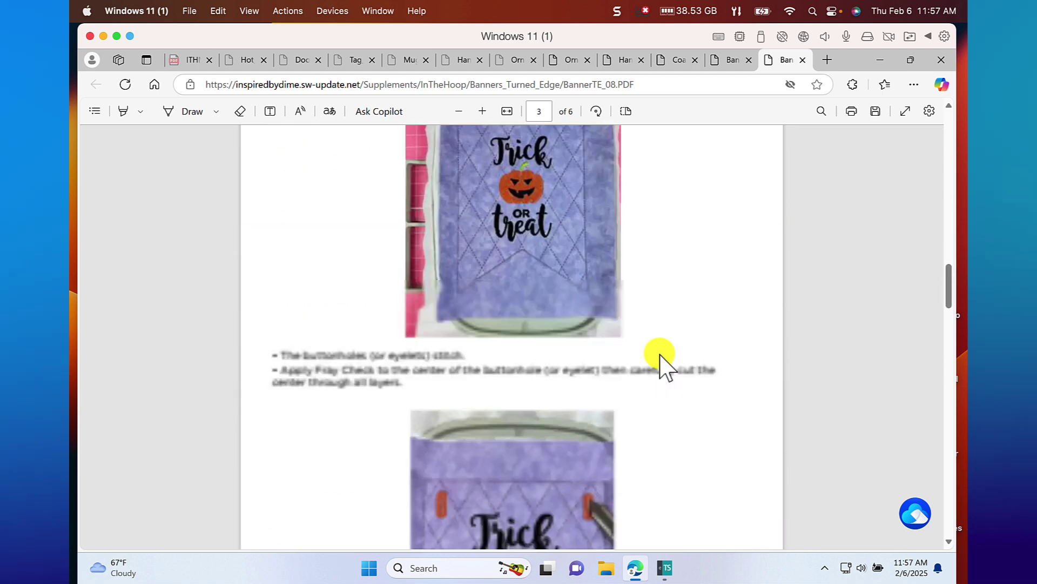
scroll(660, 357, down, 5)
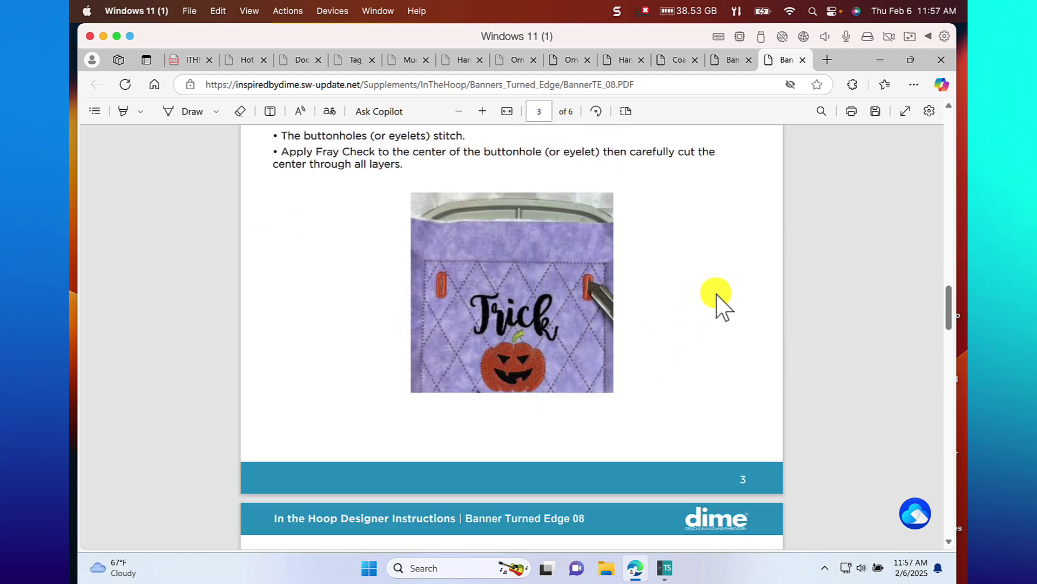
- Generate the KEEP CALM / KNIT ON banner on the canvas and show it in realistic 3D
click(666, 568)
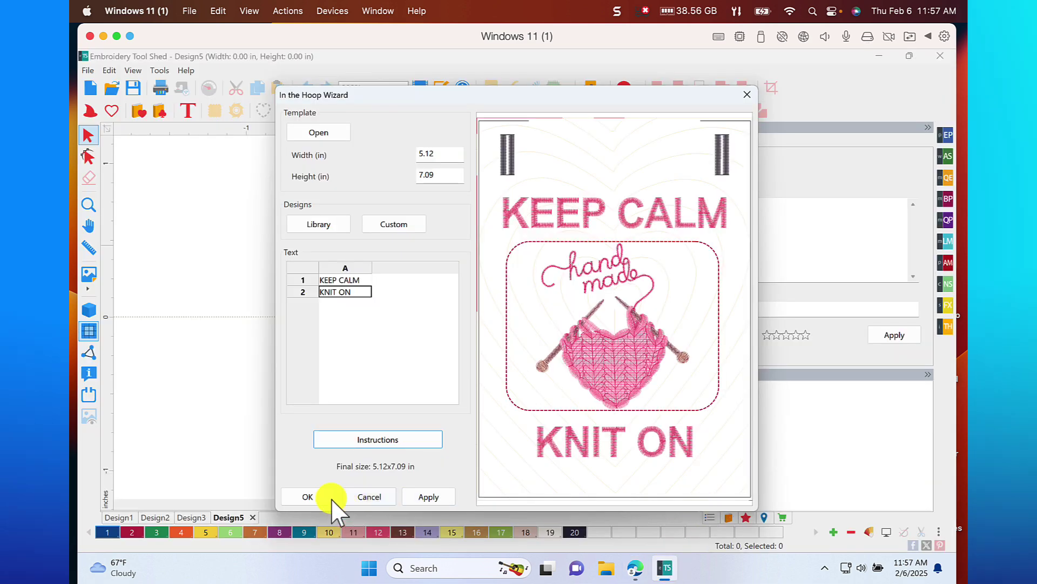
click(311, 495)
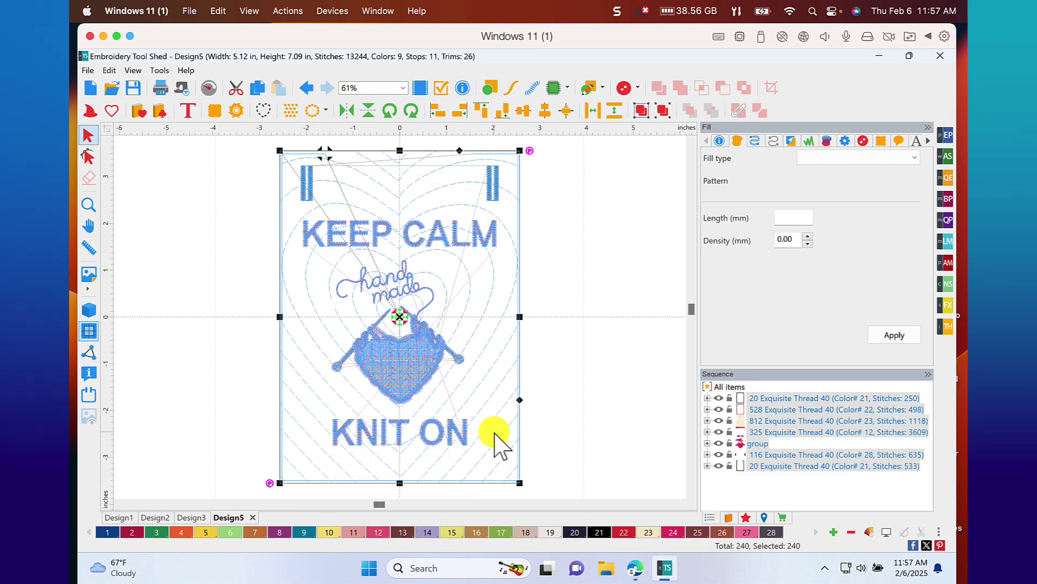
click(575, 420)
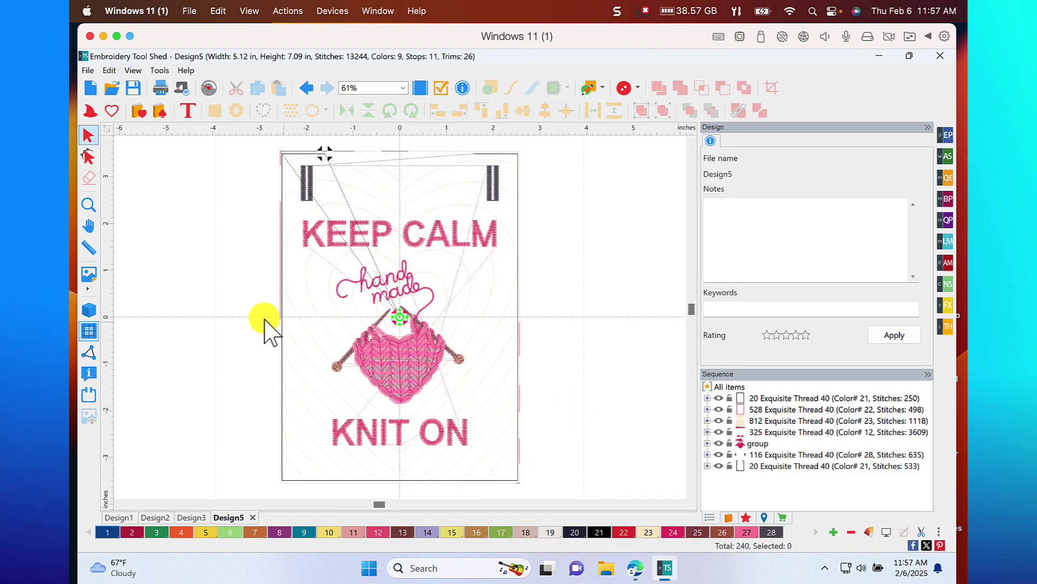
click(89, 311)
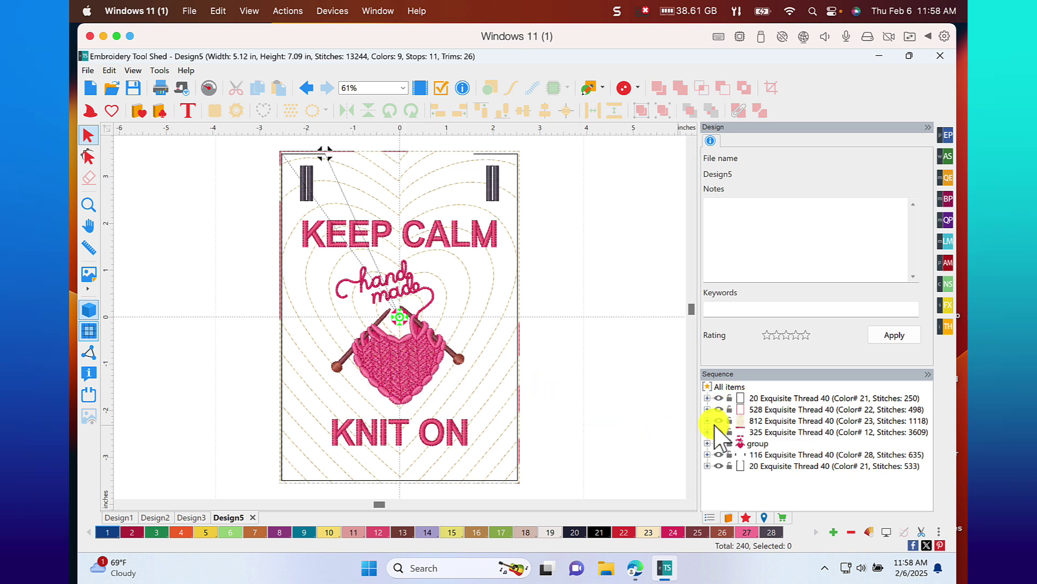
click(405, 366)
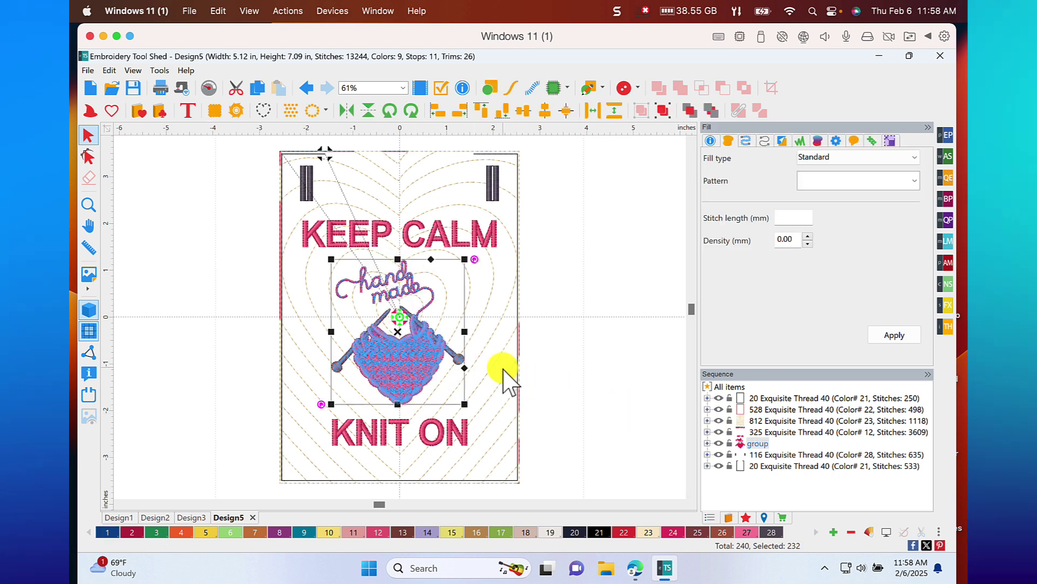
click(284, 532)
click(544, 456)
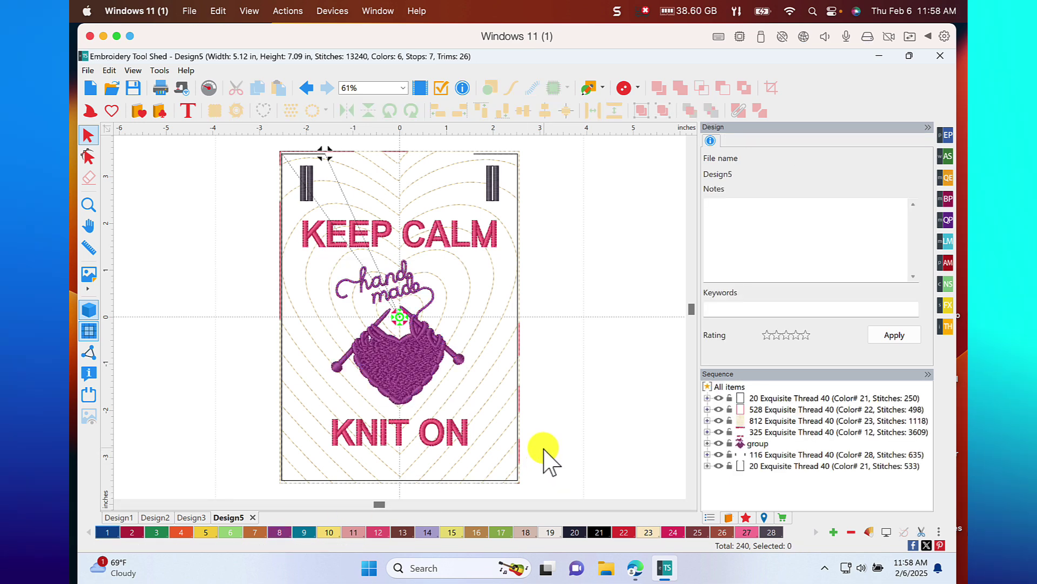
click(305, 87)
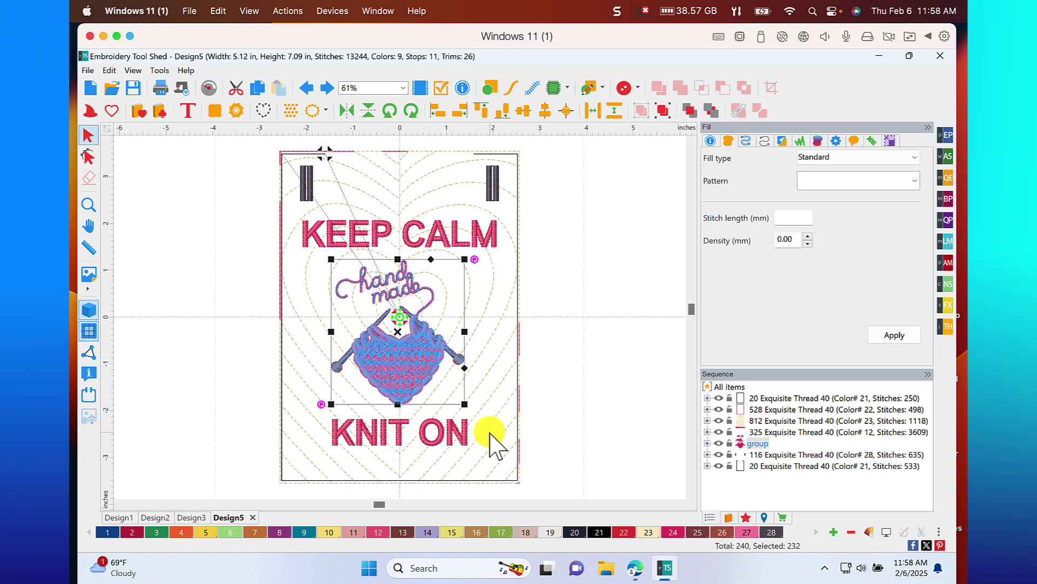
click(799, 422)
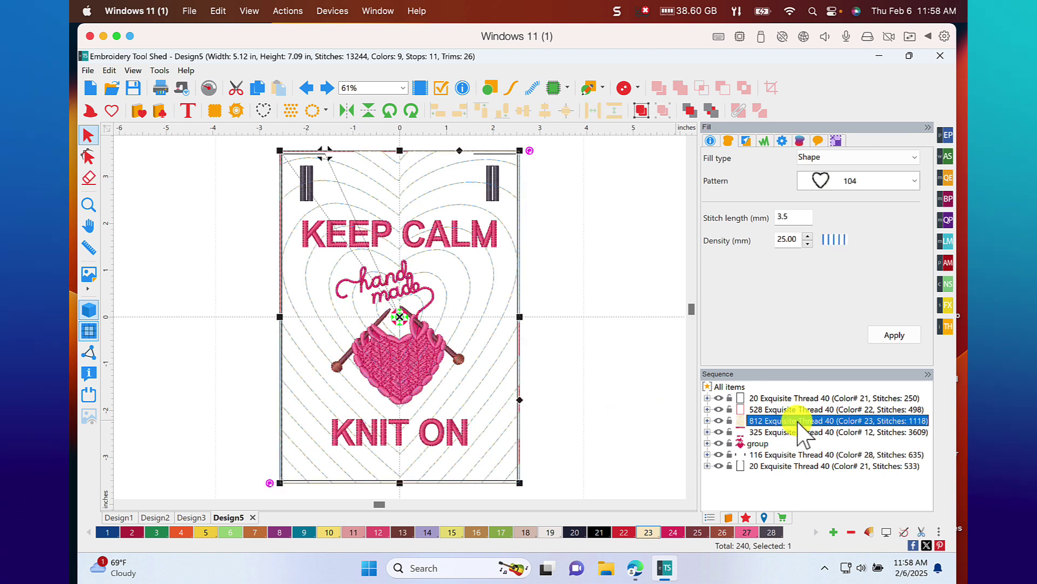
- Change the background box fill to circle shape pattern 100
click(707, 420)
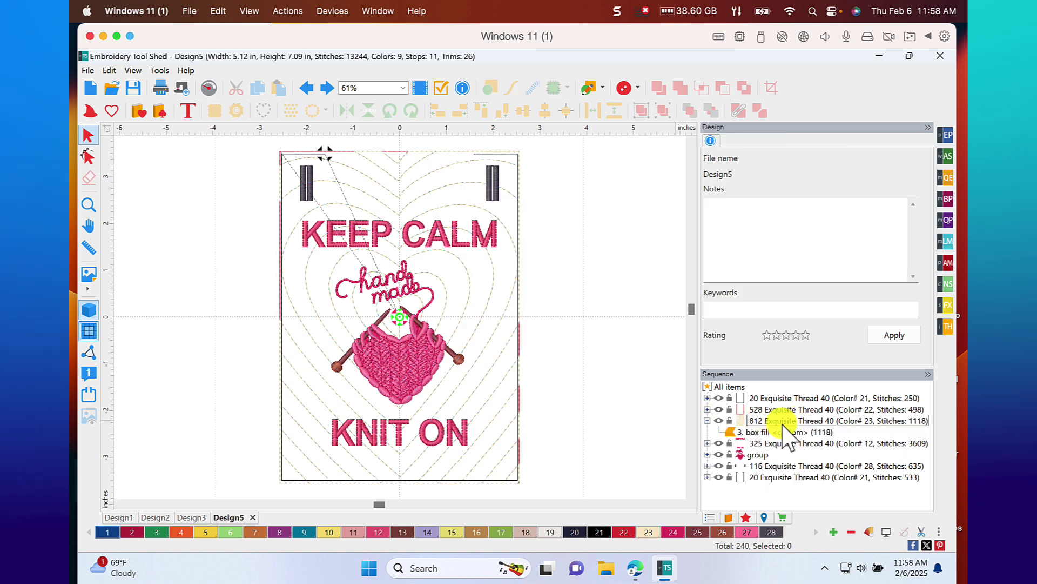
click(755, 432)
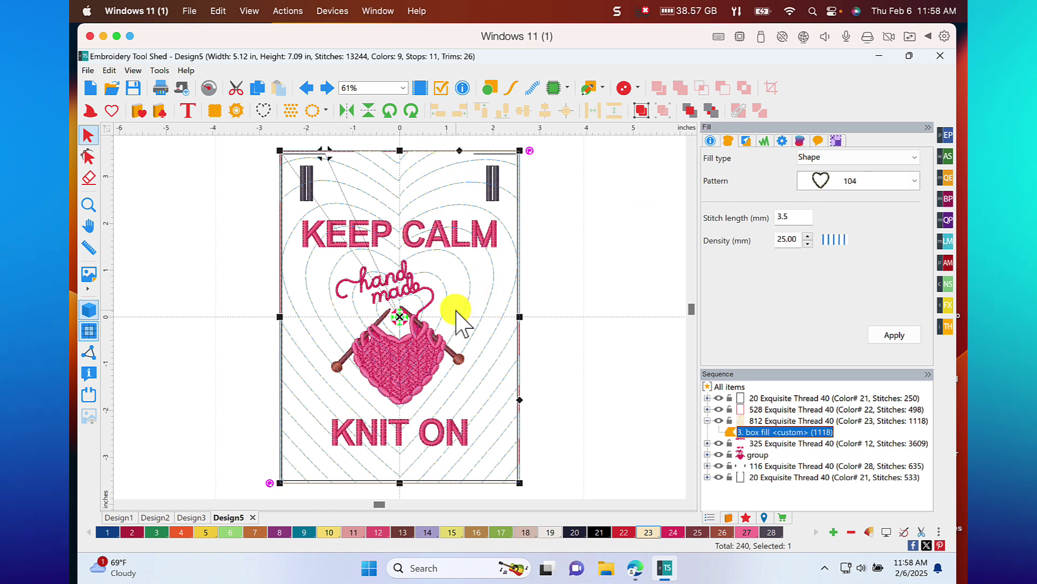
click(916, 182)
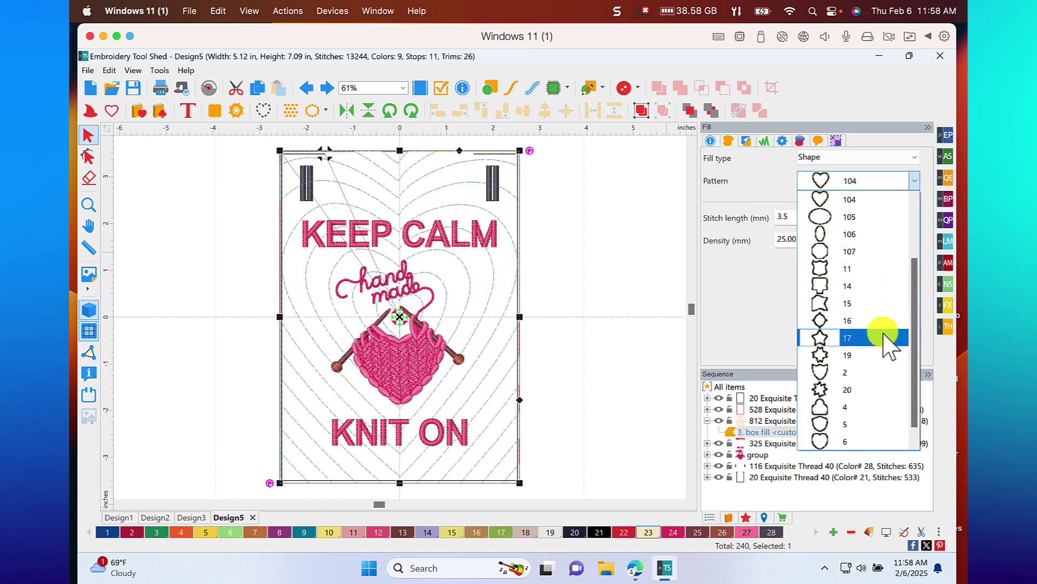
scroll(889, 354, down, 1)
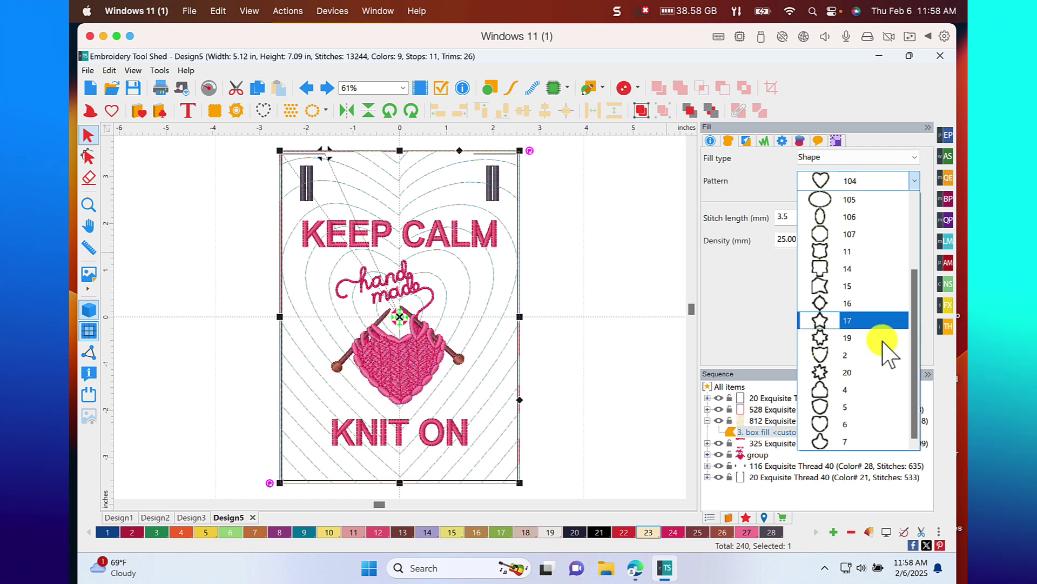
scroll(883, 341, up, 6)
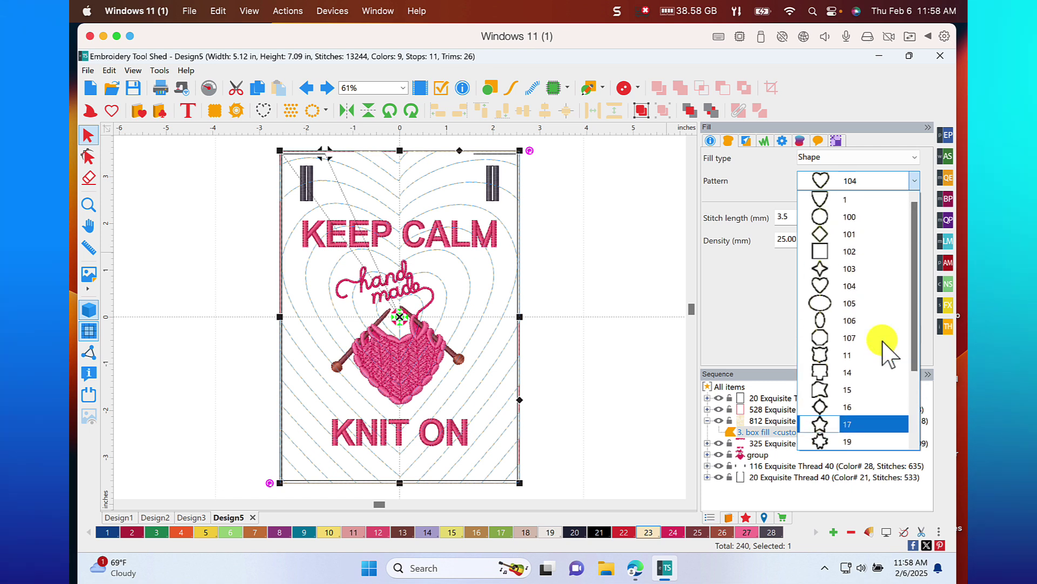
click(842, 217)
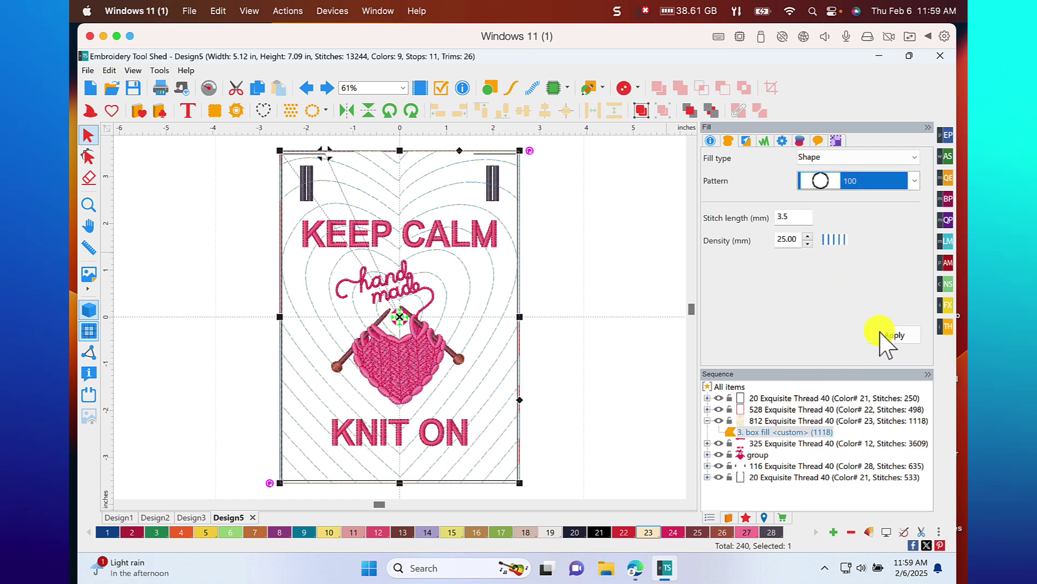
click(890, 335)
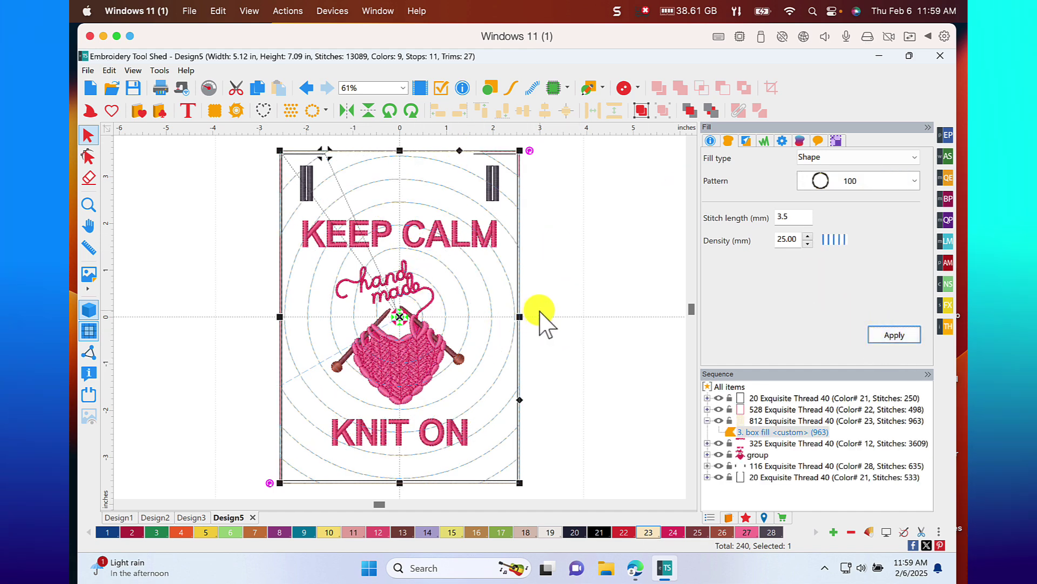
- Switch the background fill to Motif pattern 104 with a 20.0 pattern length
key(Down)
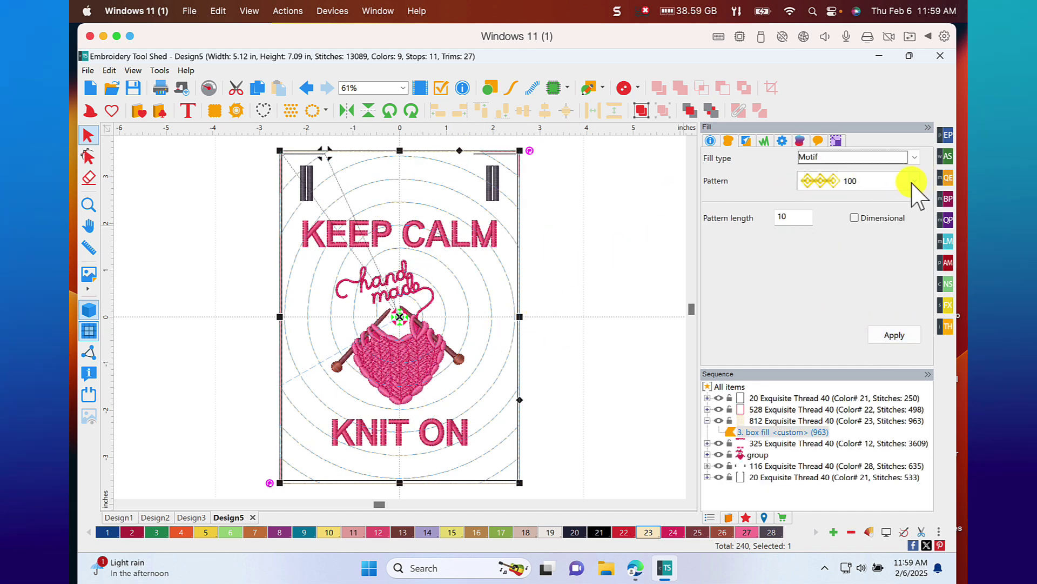
click(913, 182)
click(850, 268)
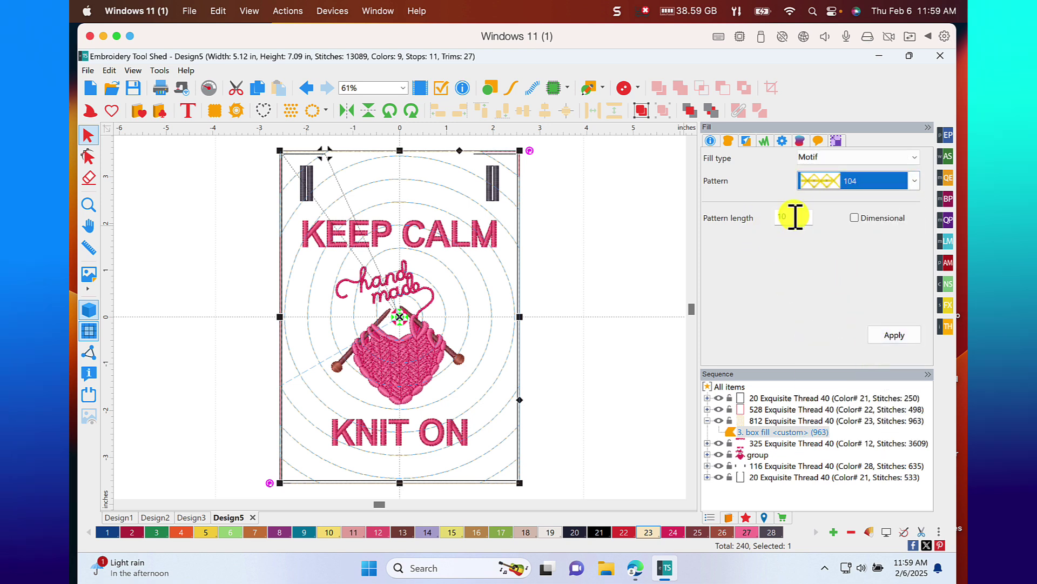
click(888, 333)
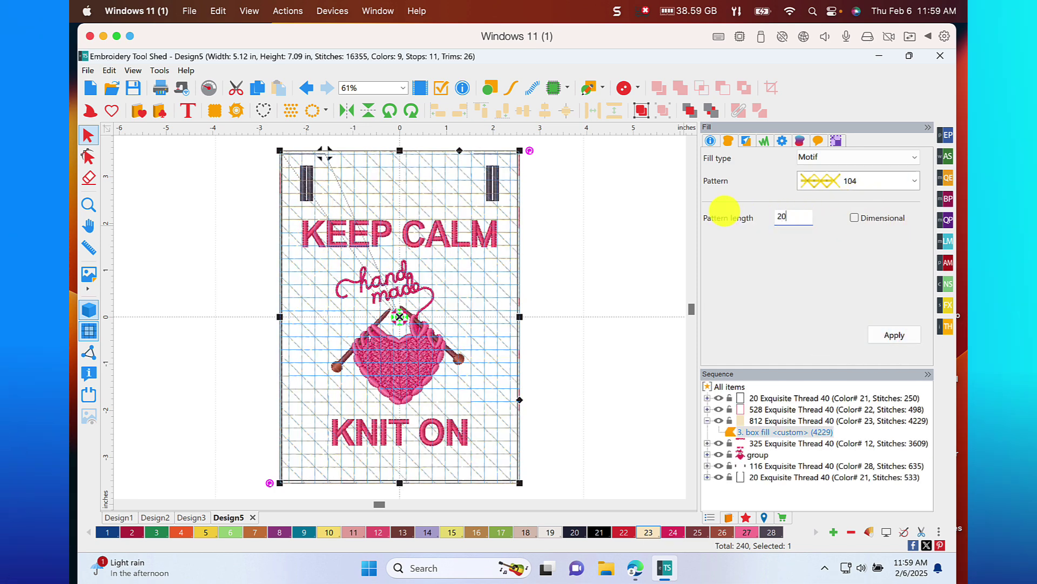
click(895, 335)
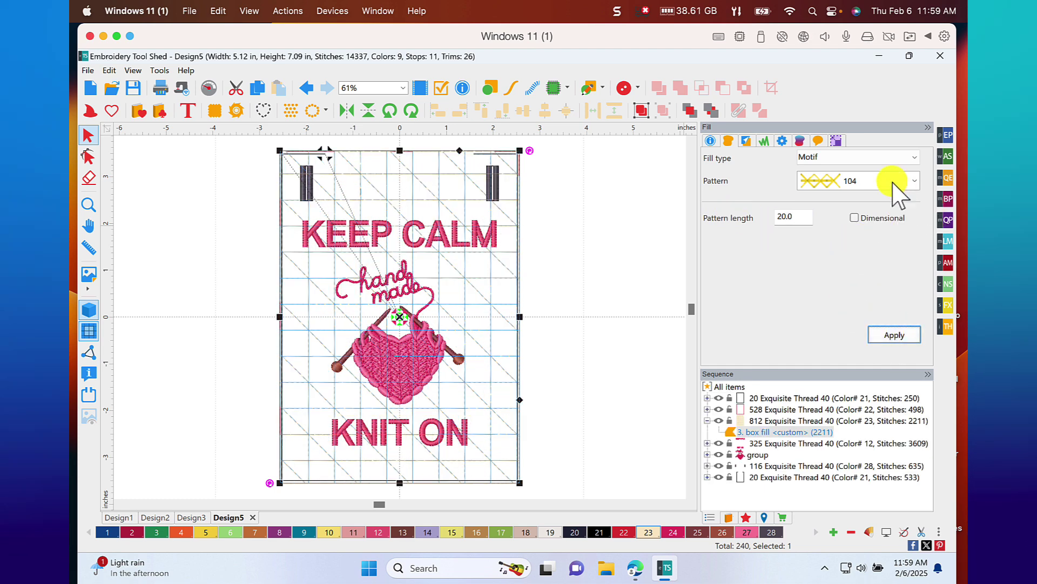
- Make the background a Hilbert stippling fill with density 10
click(914, 157)
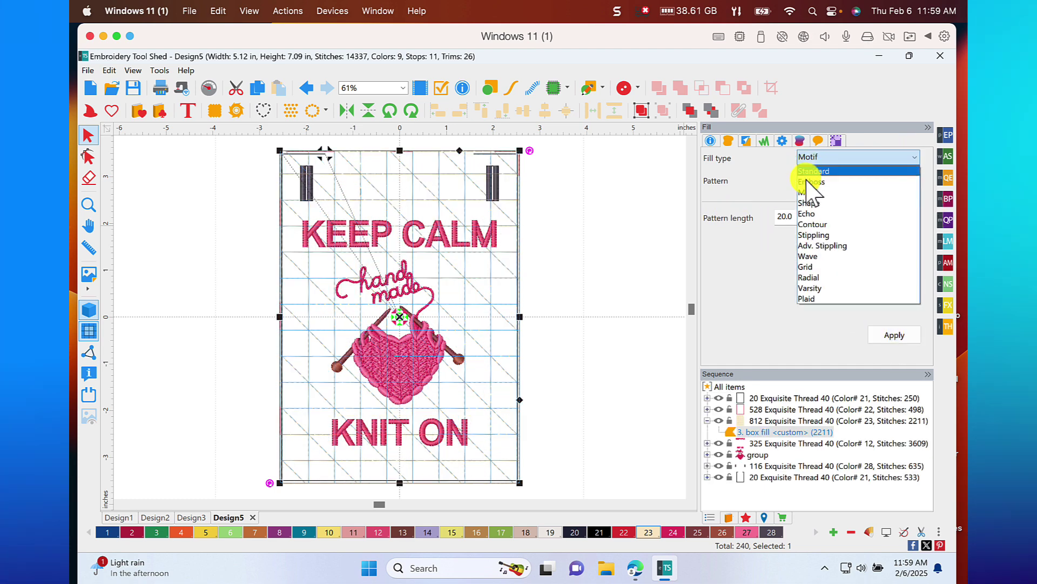
click(810, 235)
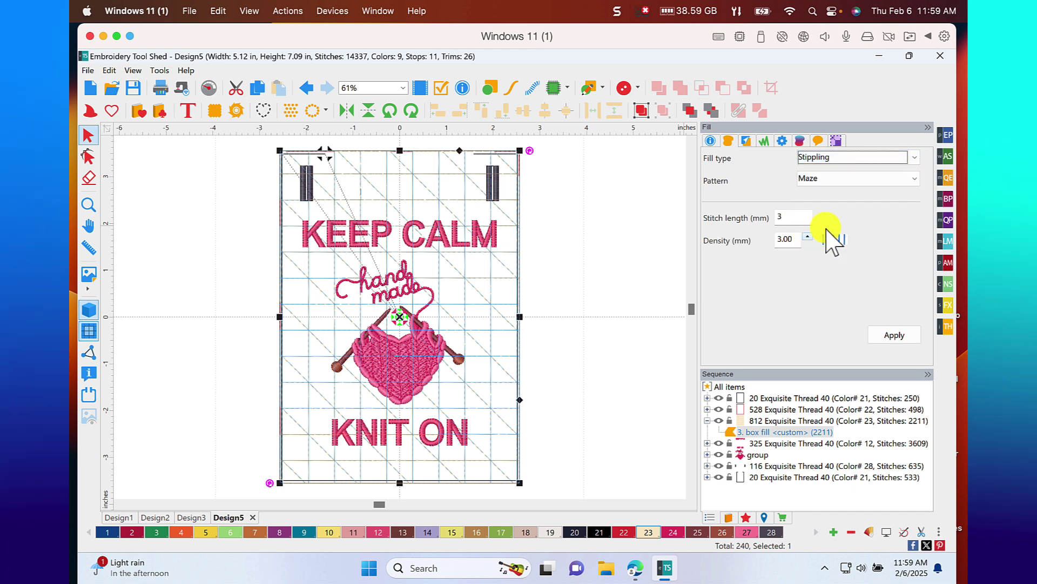
click(917, 179)
click(817, 193)
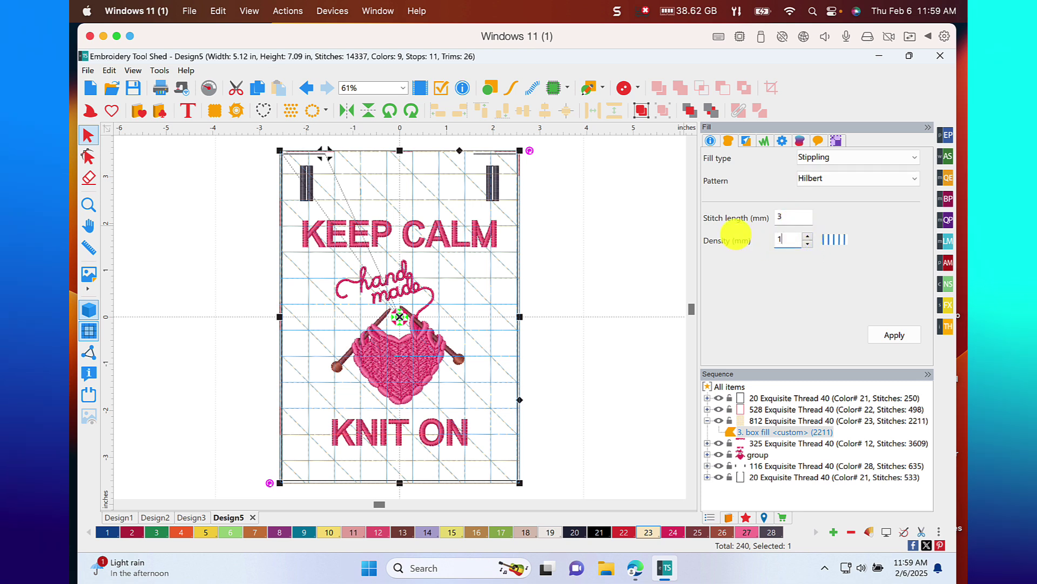
text(0)
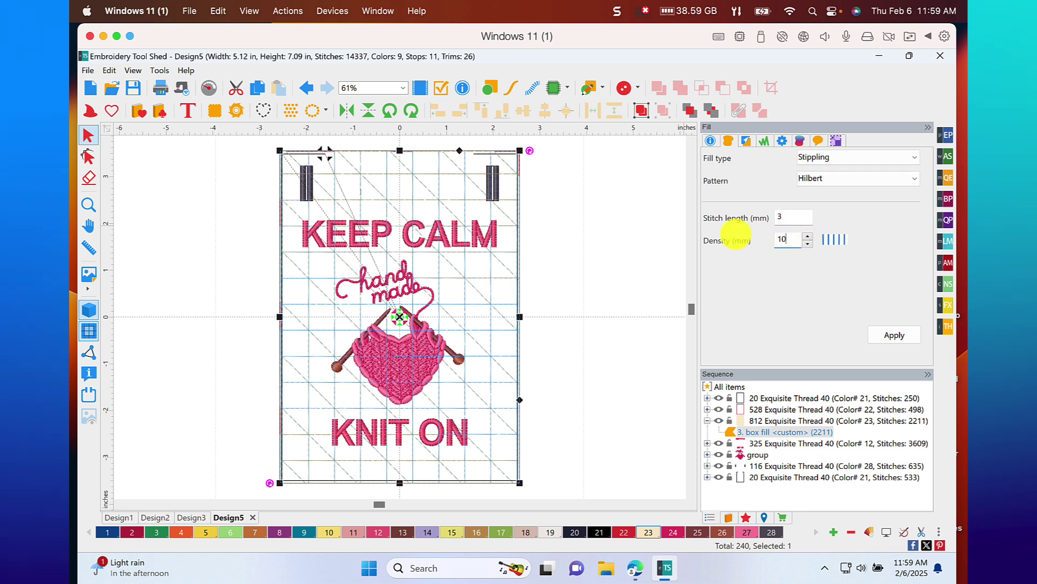
click(887, 337)
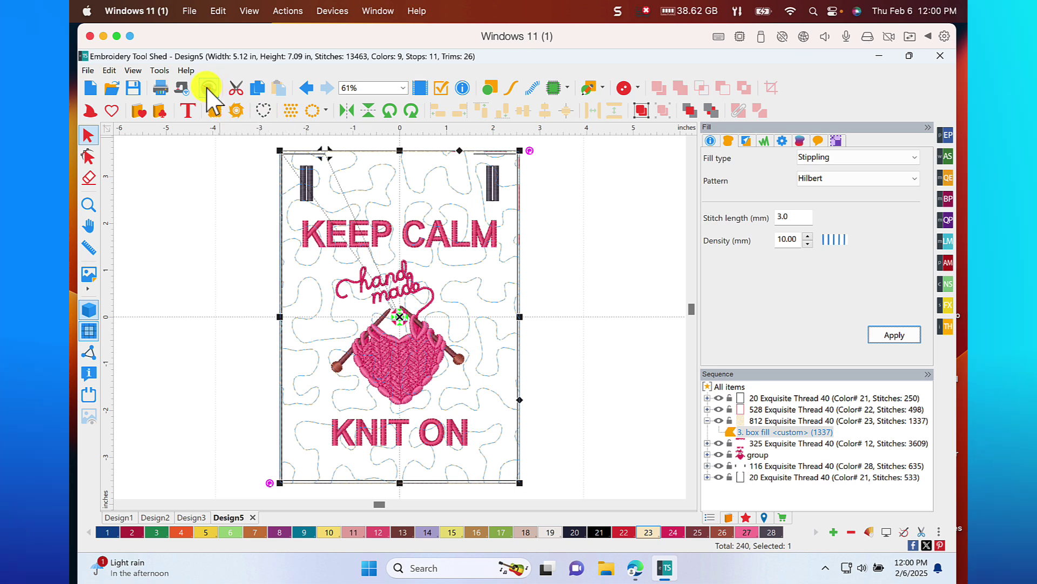
- Replay the stitching through the background, lettering, heart and needles
click(209, 88)
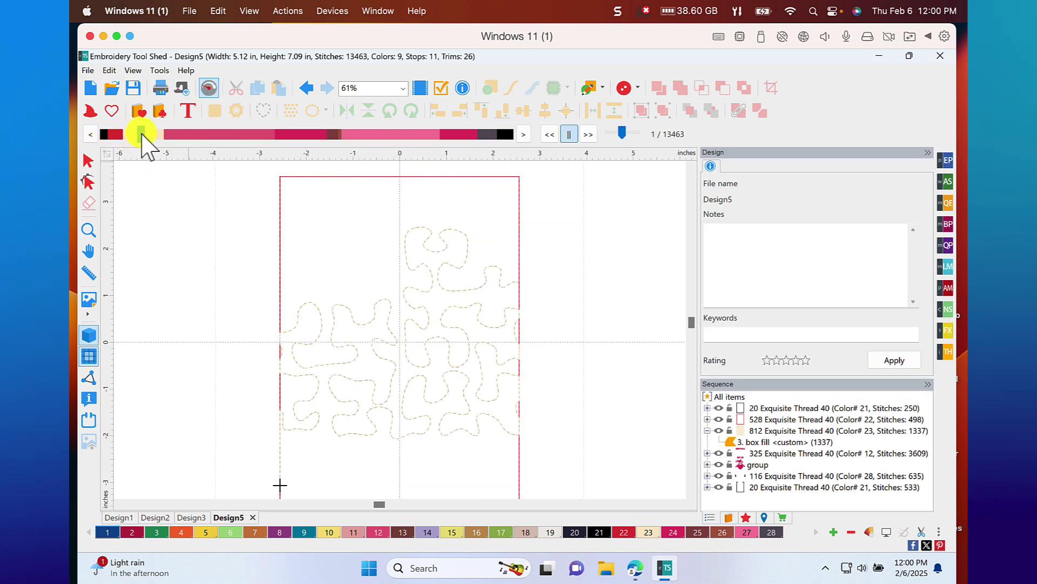
drag(143, 134, 224, 135)
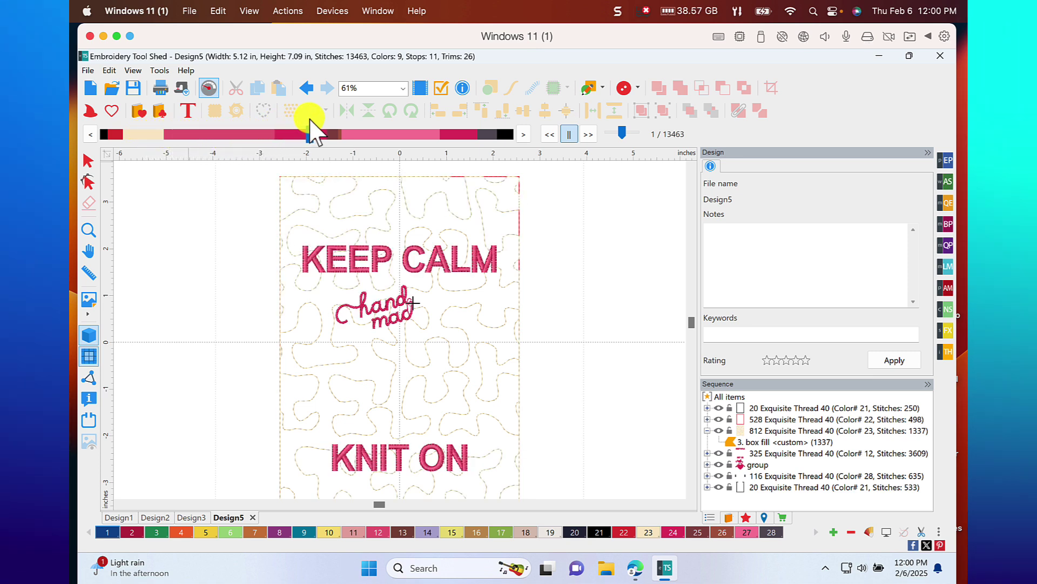
drag(339, 122, 381, 120)
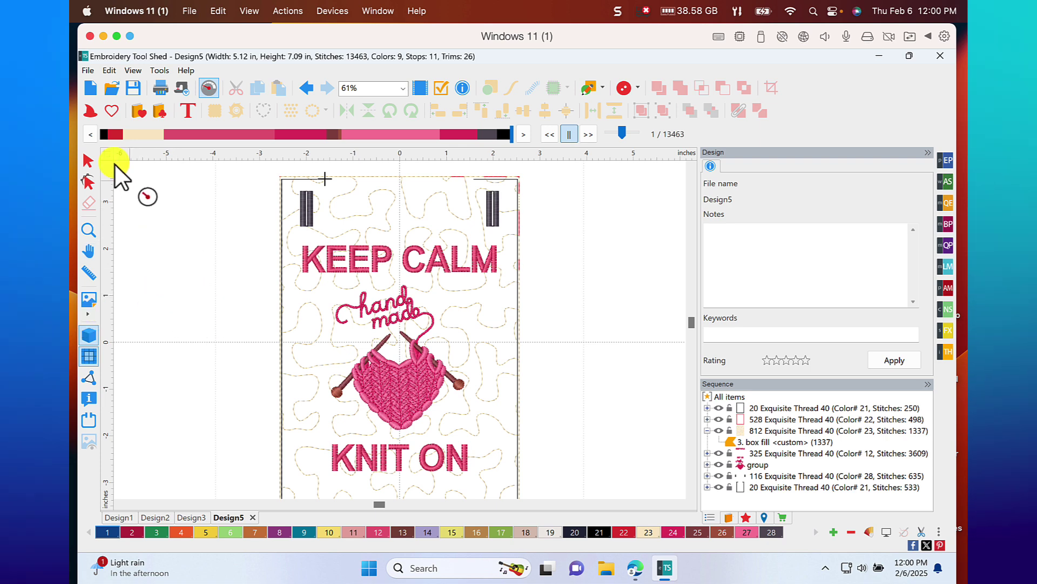
- Start a new design and add the DogCocker outline from the Animals outlines catalog
click(92, 71)
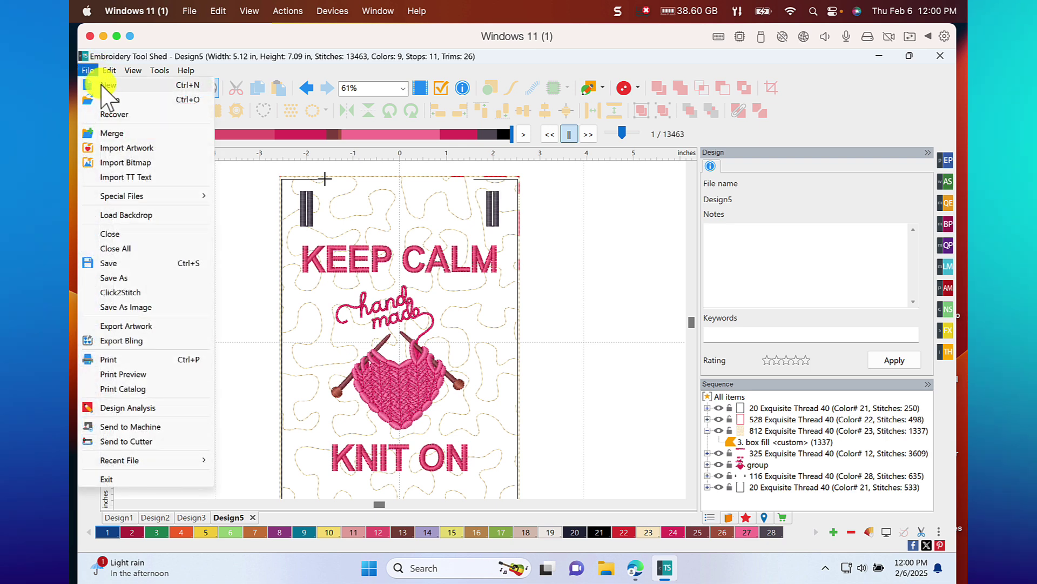
click(103, 84)
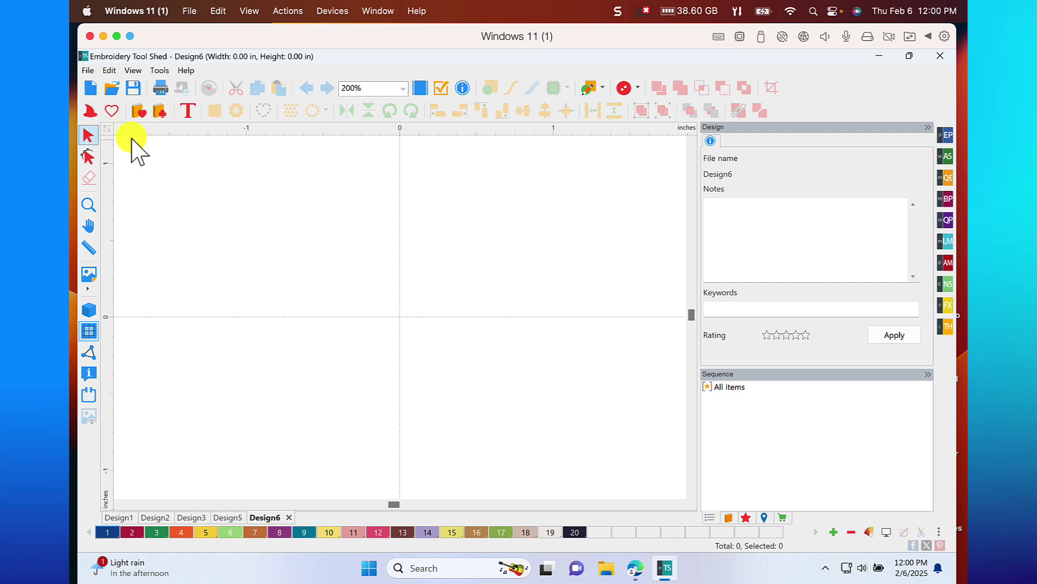
click(111, 110)
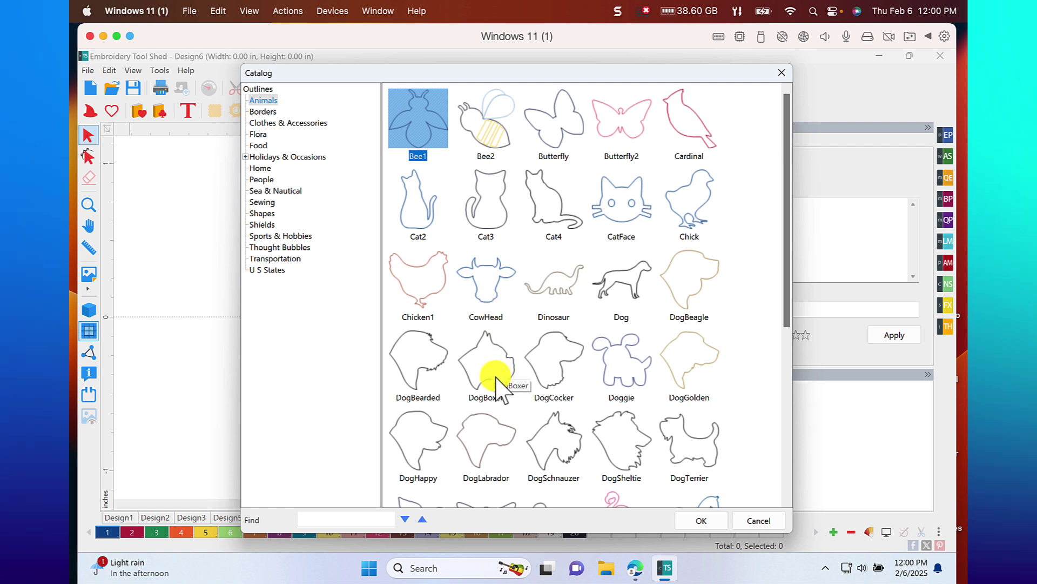
click(550, 369)
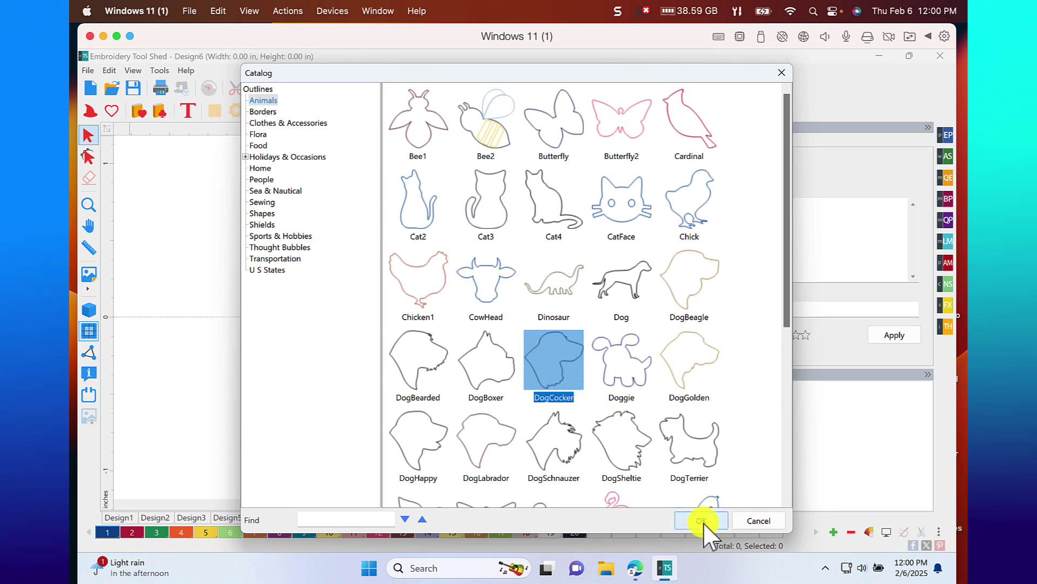
click(702, 520)
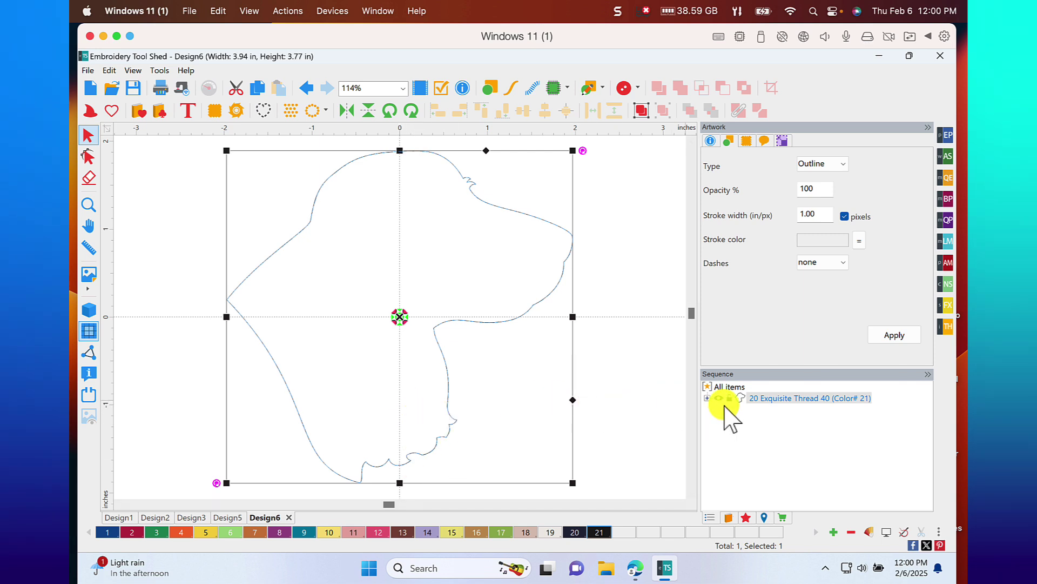
- Select the dog-head artwork and try Steil, Applique and Run, ending with a 3.0 mm steil border
click(706, 400)
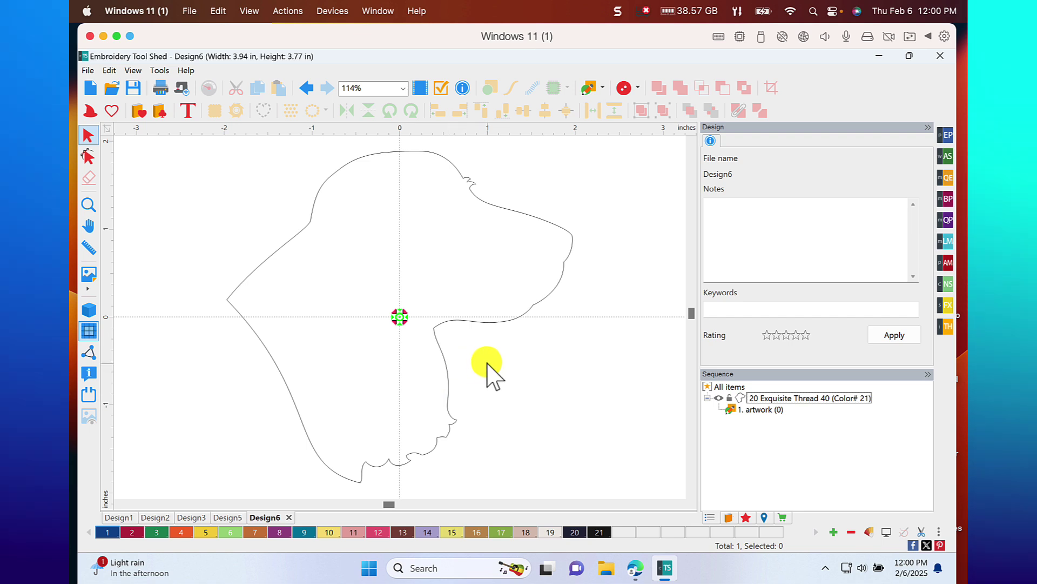
click(497, 323)
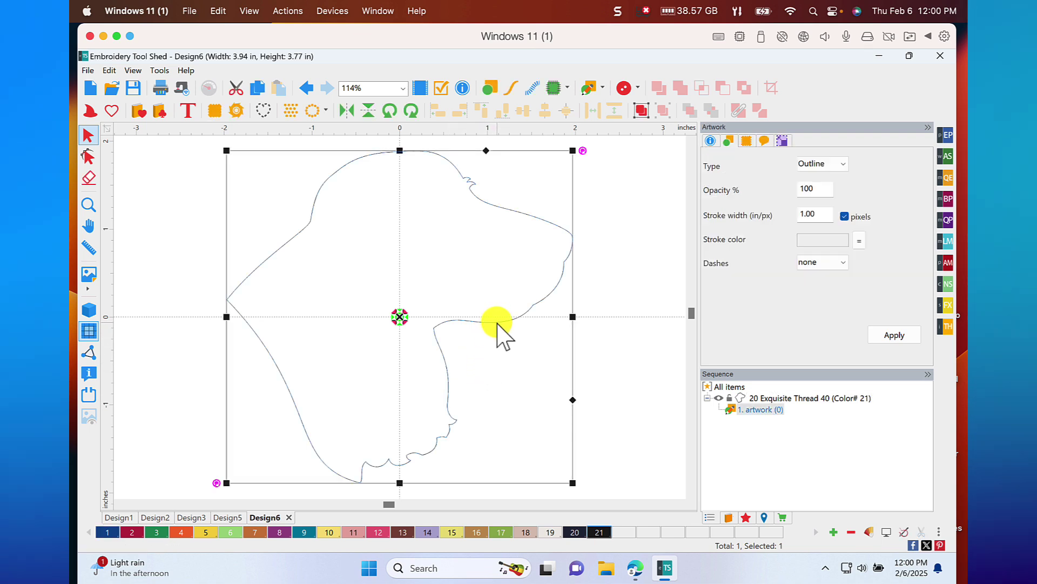
click(536, 86)
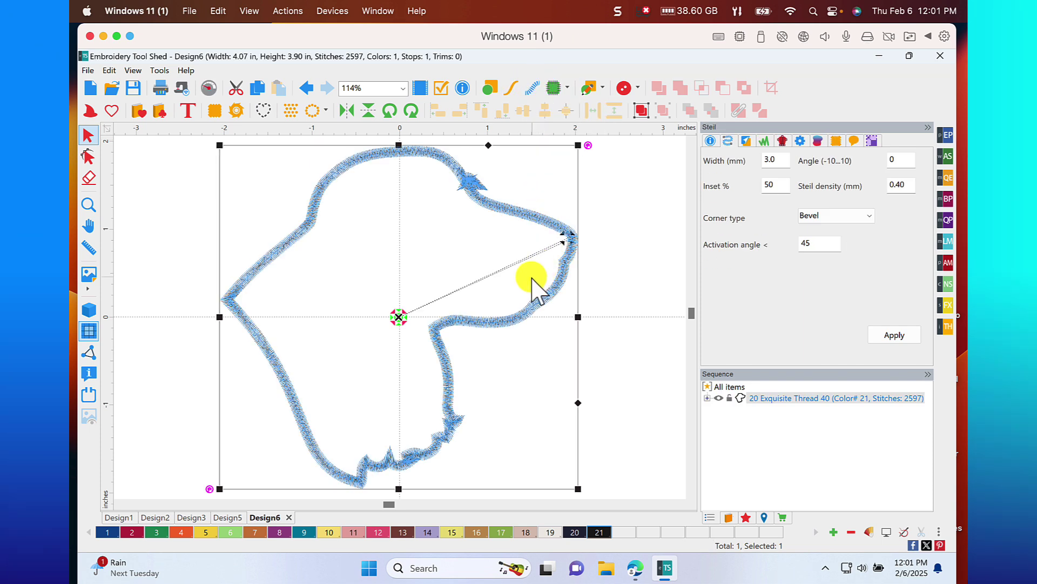
click(562, 93)
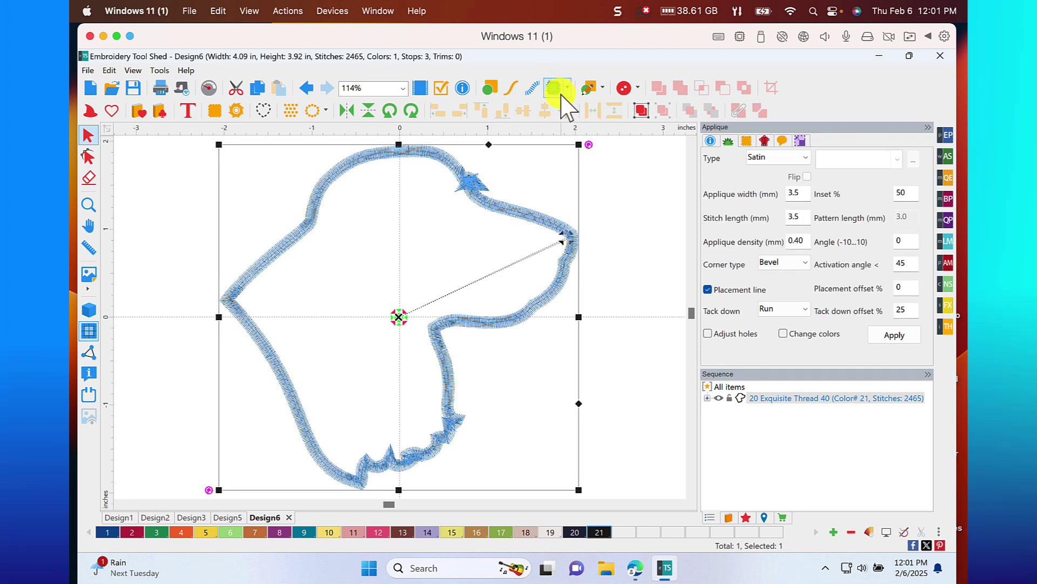
click(507, 88)
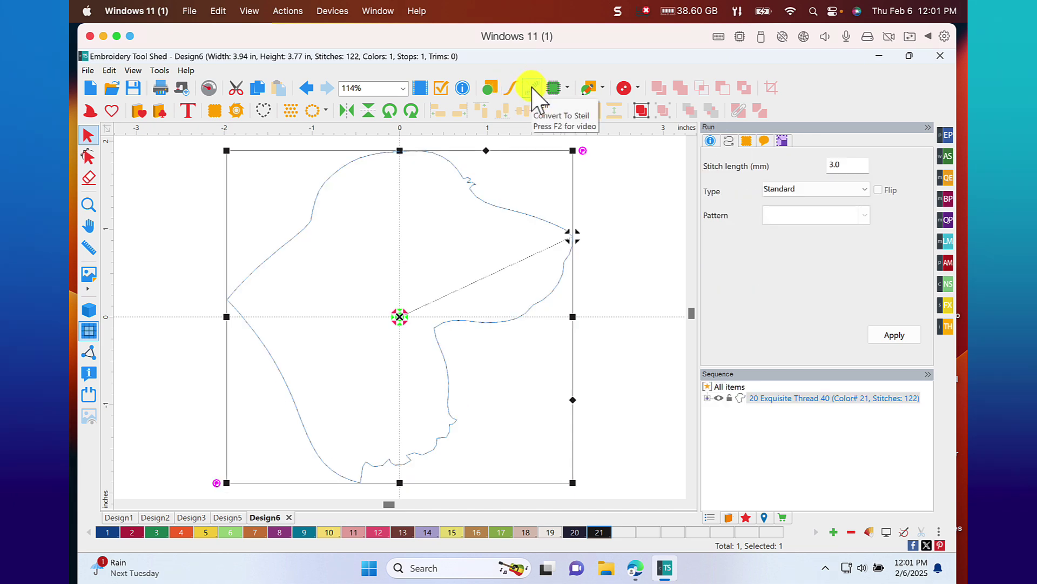
click(532, 88)
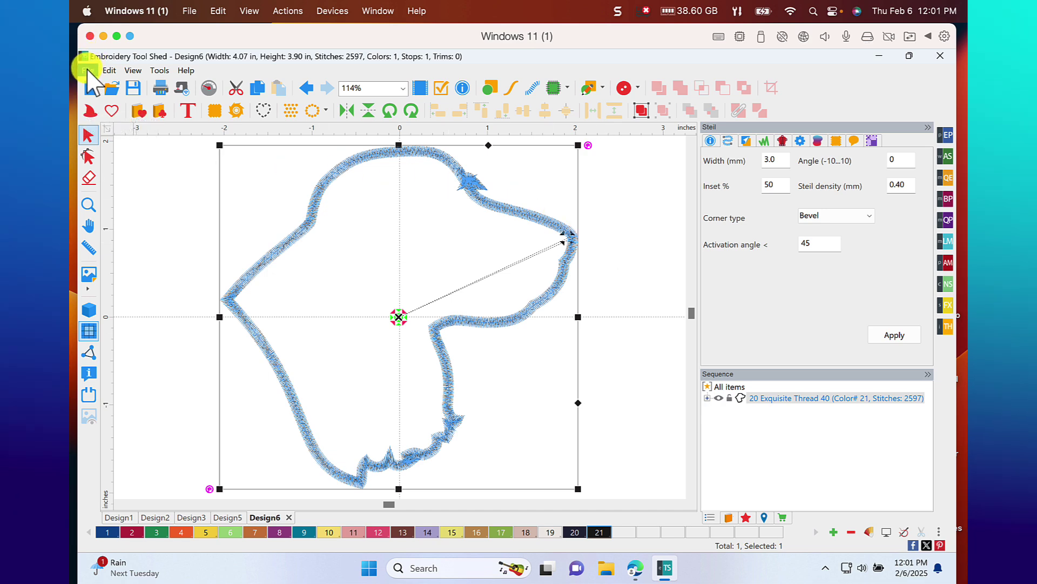
- Start Design7 and load the Basketball design from the Sports & Hobbies designs catalog
click(87, 70)
click(103, 82)
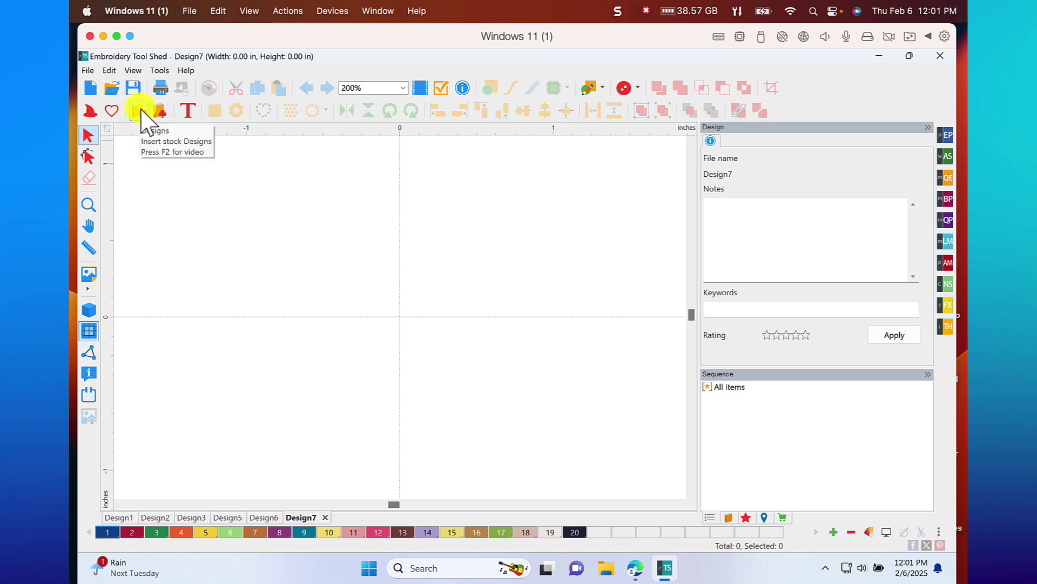
click(141, 110)
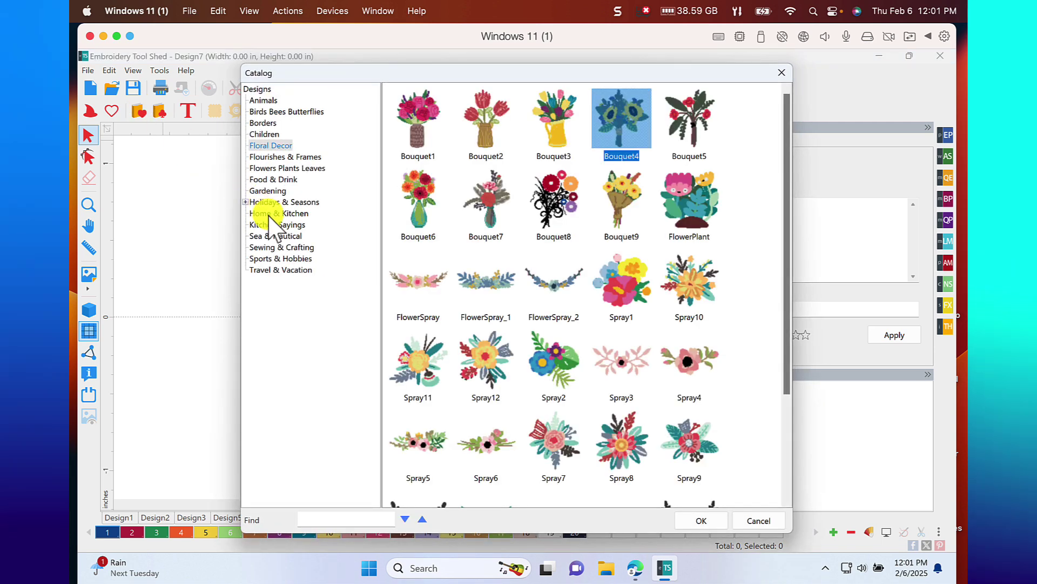
click(273, 259)
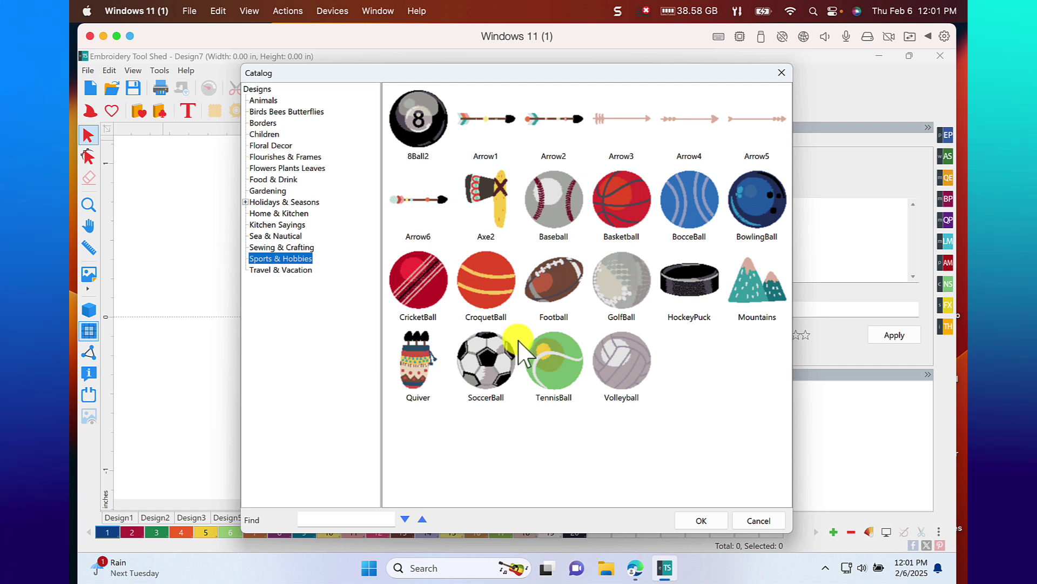
click(609, 222)
click(697, 519)
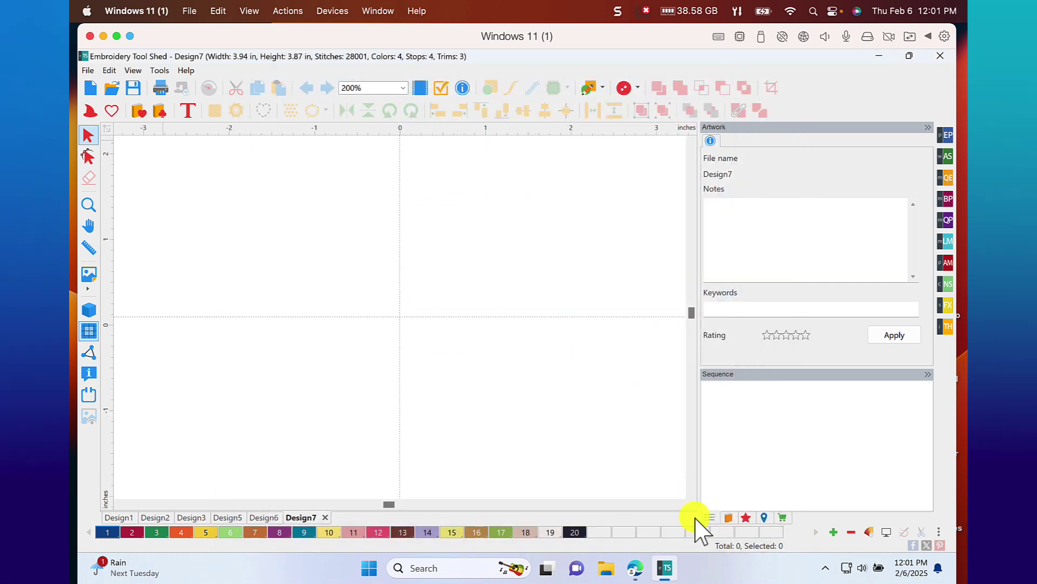
- Show the basketball as realistic stitches, select it, and display its Transform settings
click(620, 373)
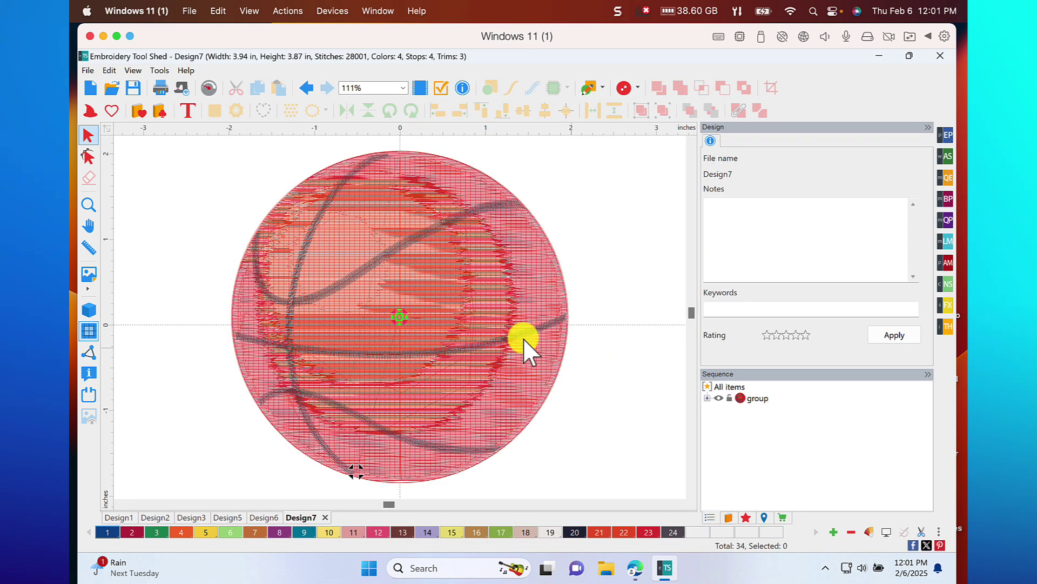
click(89, 309)
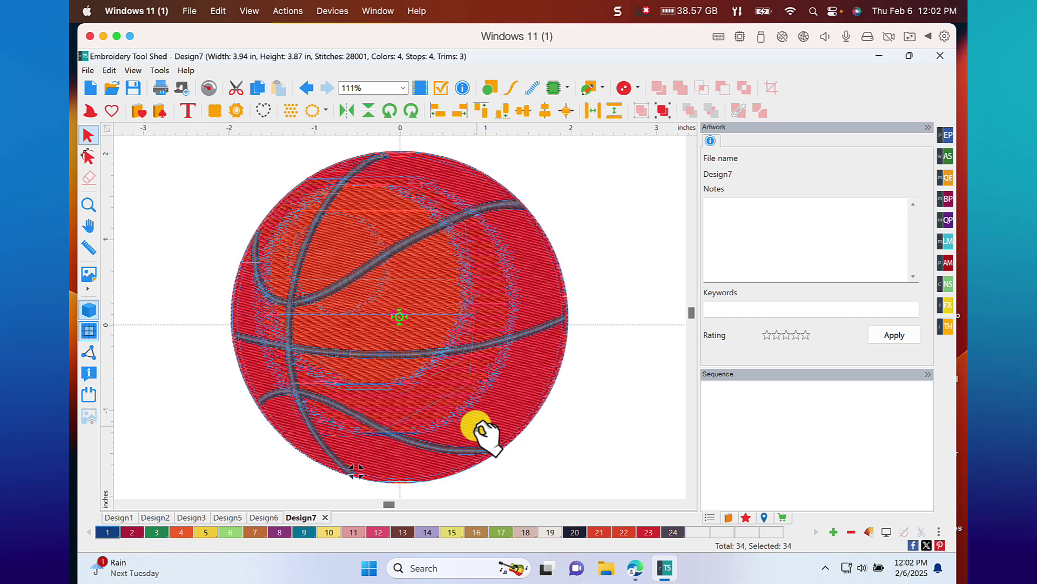
click(304, 252)
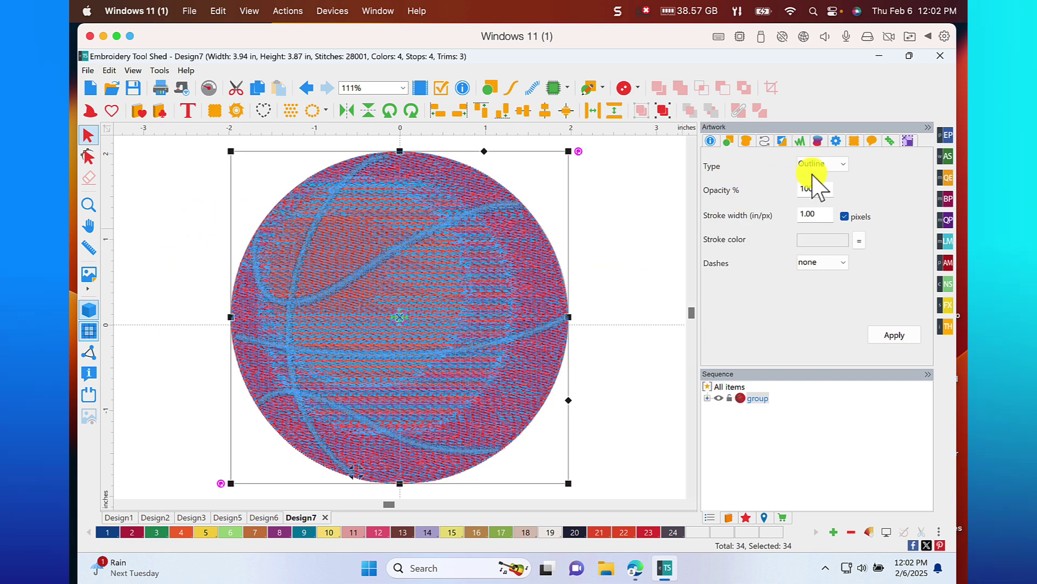
click(908, 141)
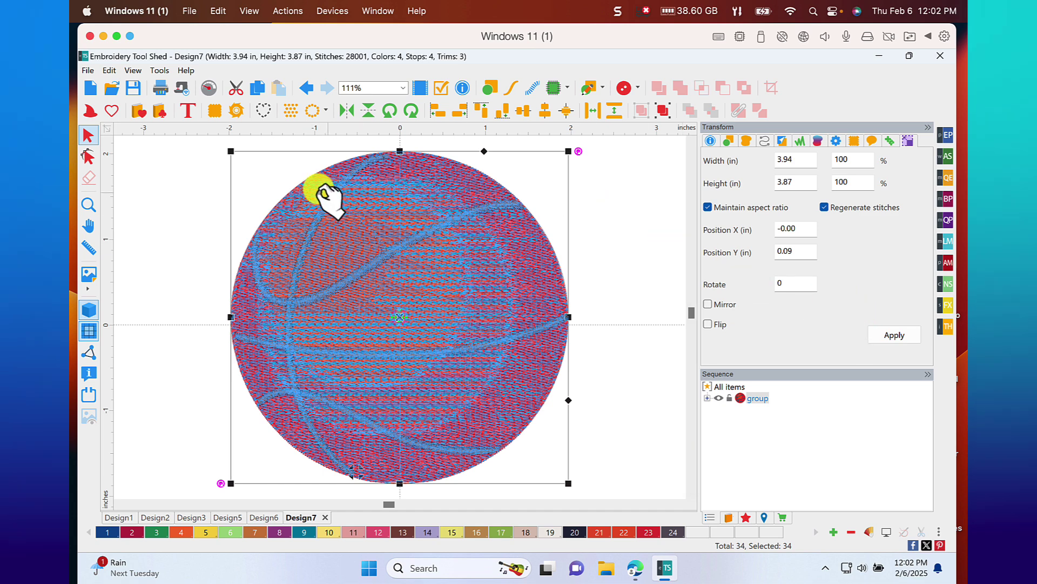
- Start Design8 with the Cactus11 flowering cactus charm and view it as realistic stitches
click(86, 71)
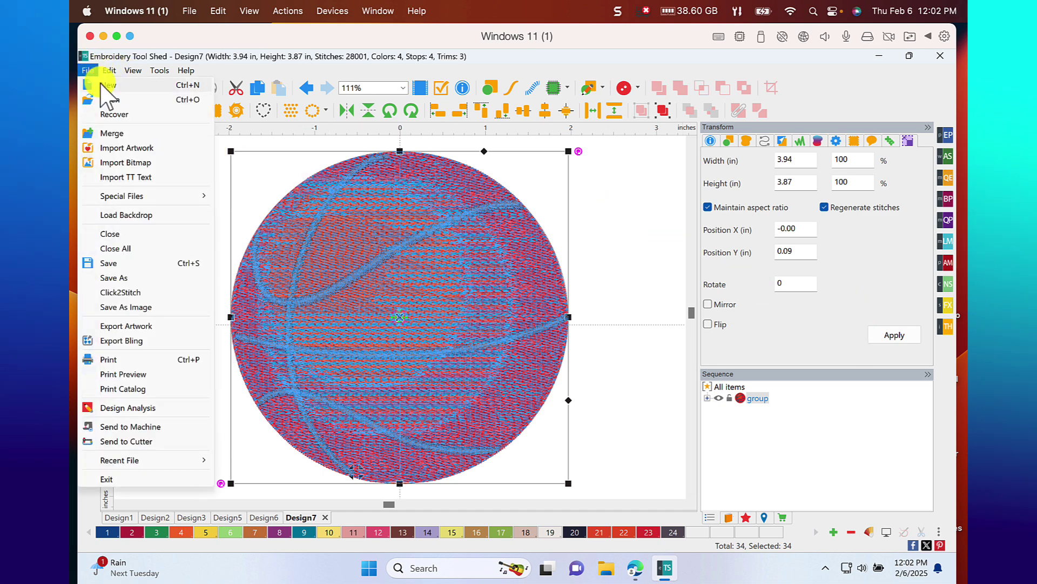
click(103, 85)
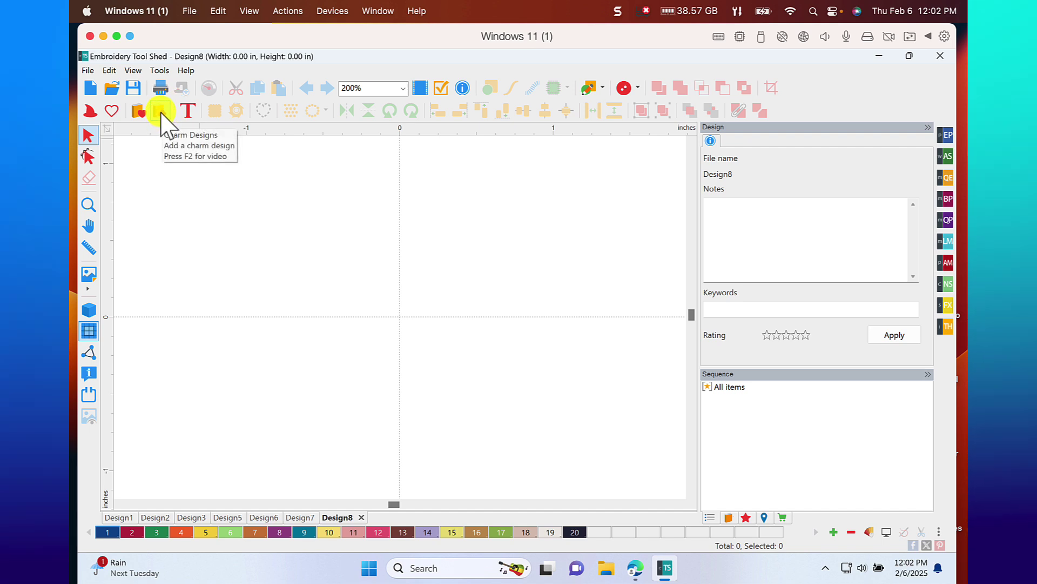
click(161, 112)
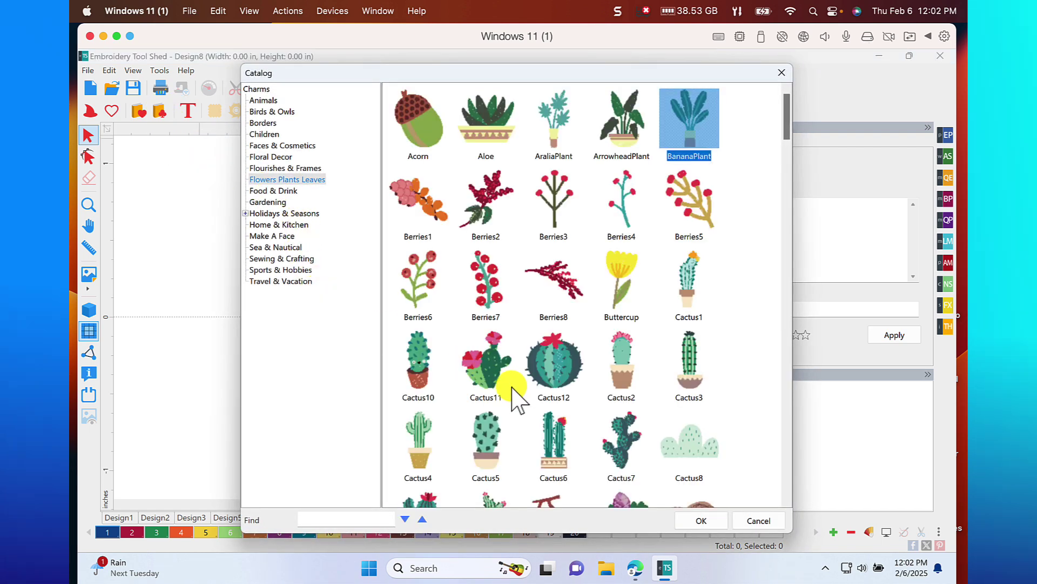
click(485, 372)
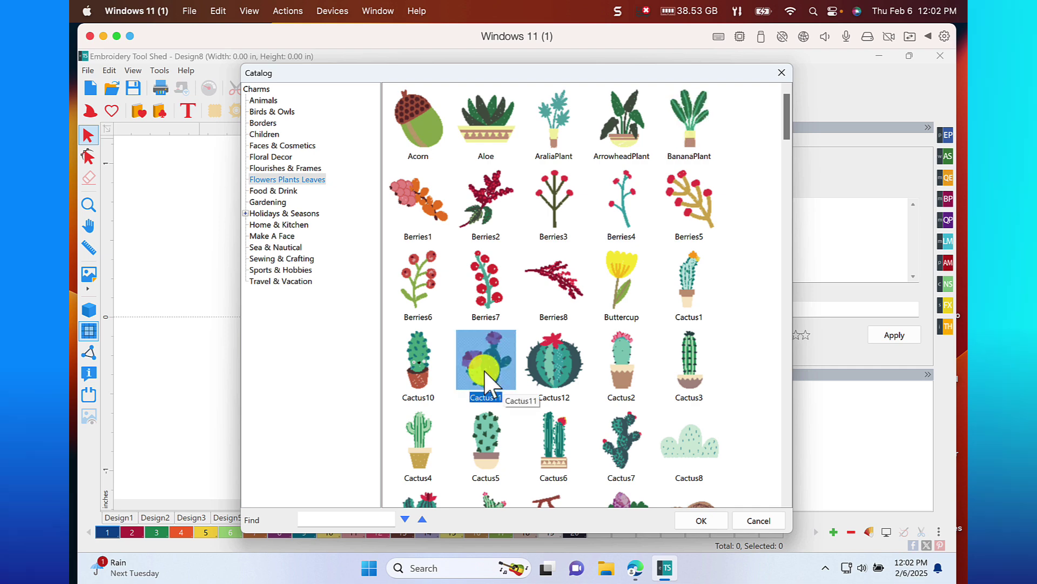
click(700, 518)
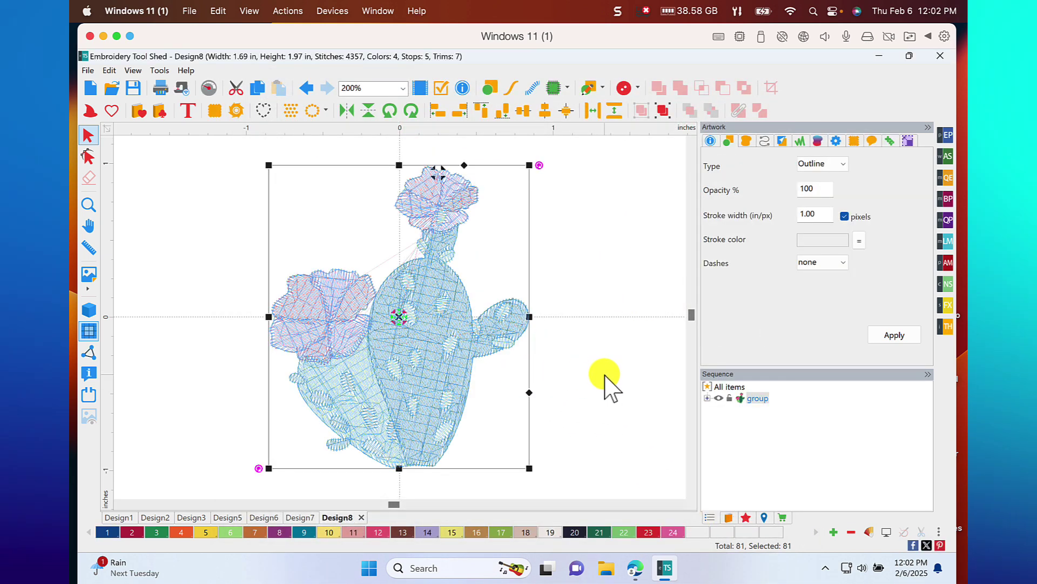
click(606, 383)
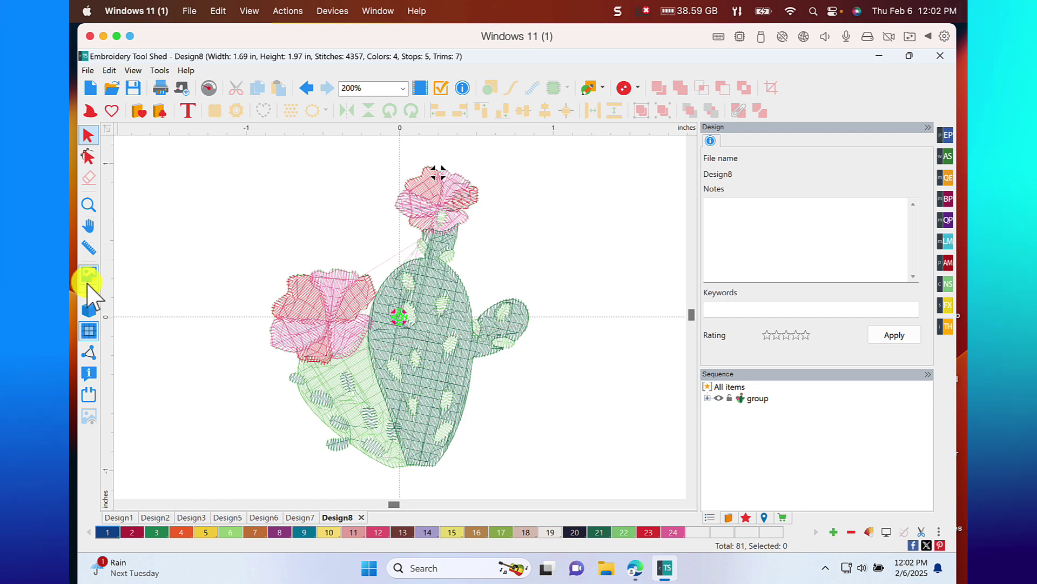
click(90, 308)
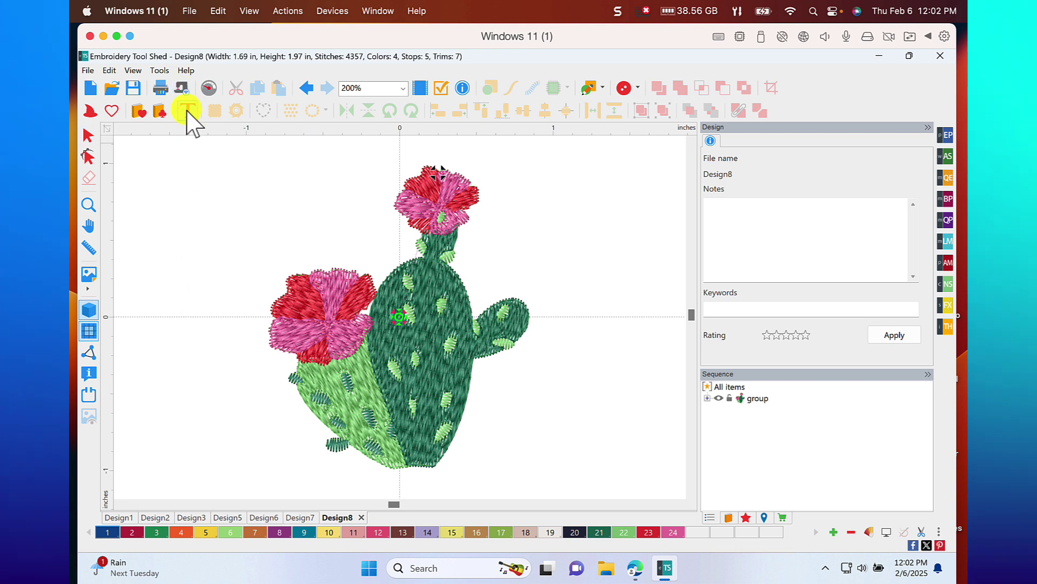
- Place a new text object on the canvas with a 0.5 in letter height
click(145, 280)
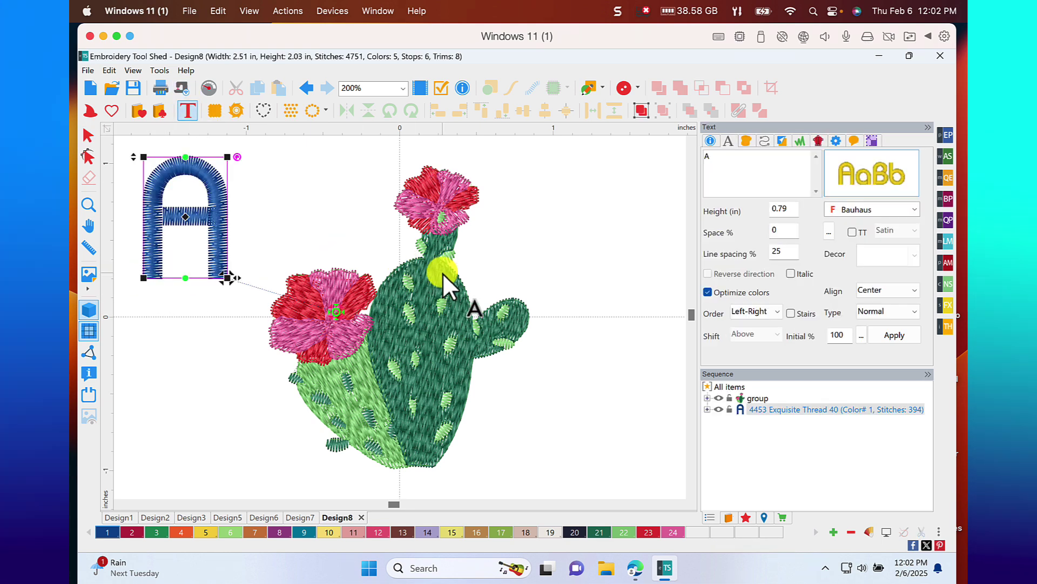
double_click(783, 209)
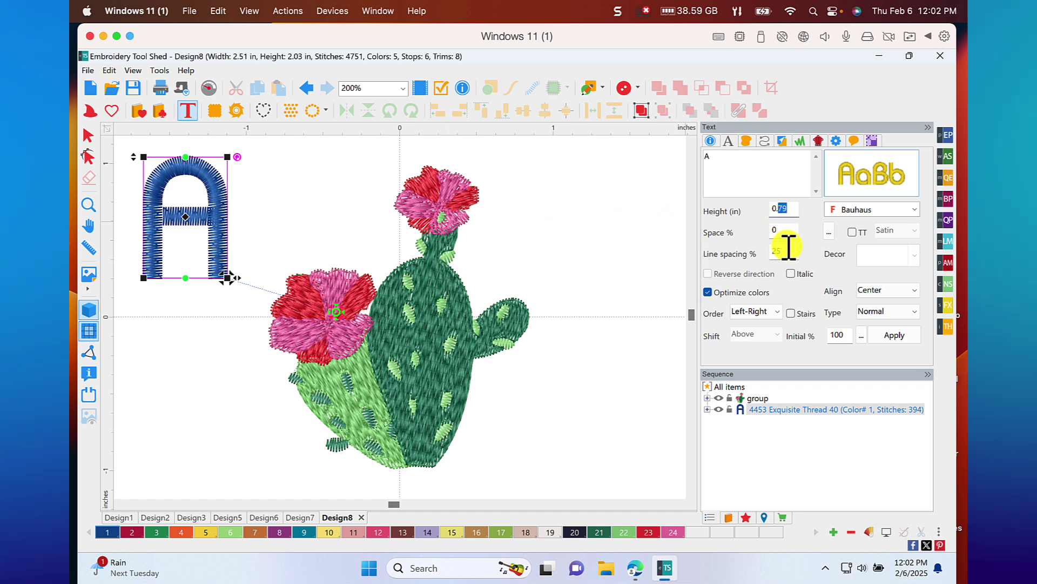
text(5)
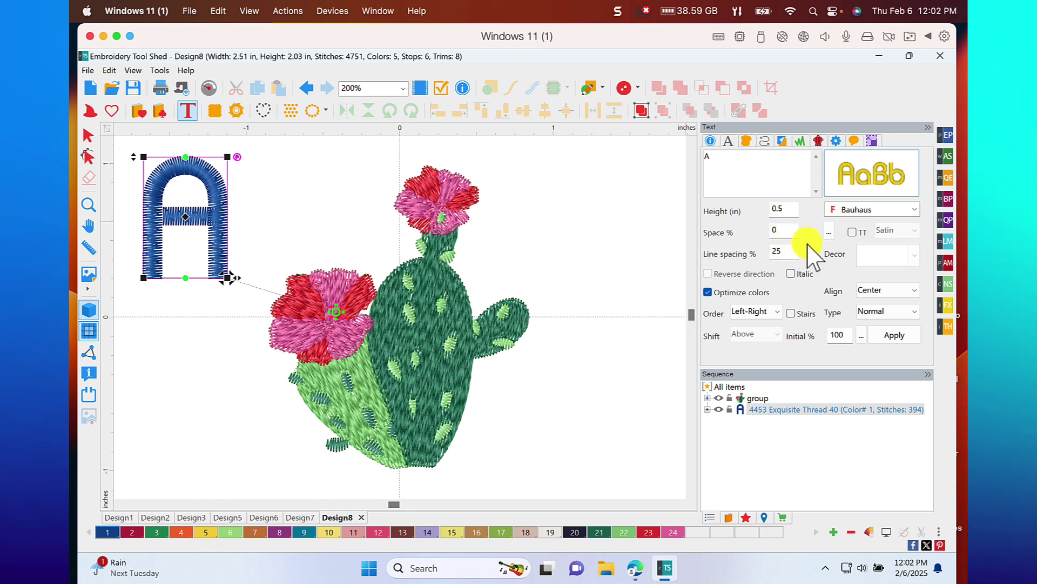
click(901, 330)
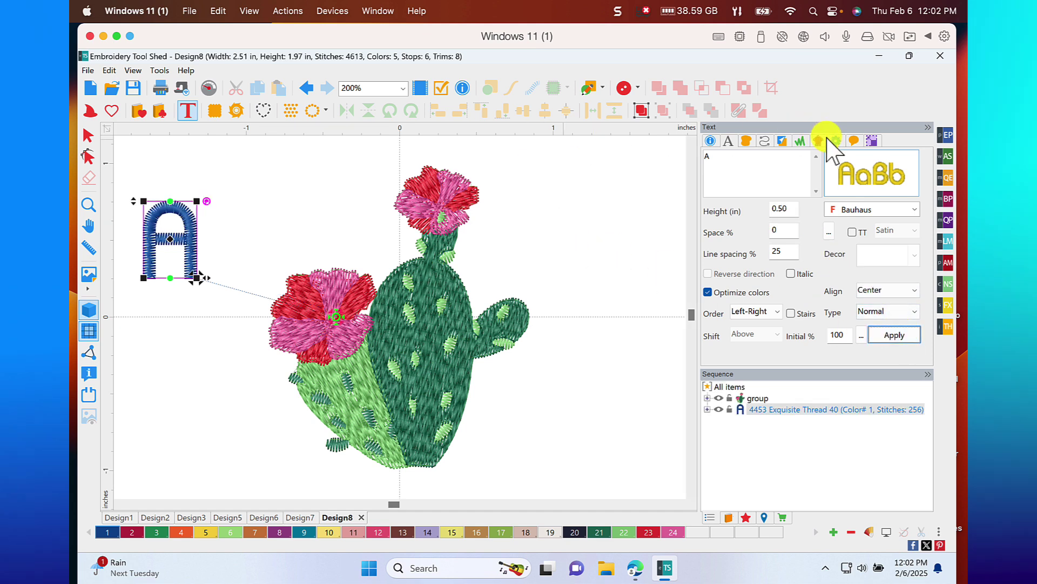
- Change the lettering to 'Cactus' at 0.35 in height and move it above the cactus
double_click(700, 157)
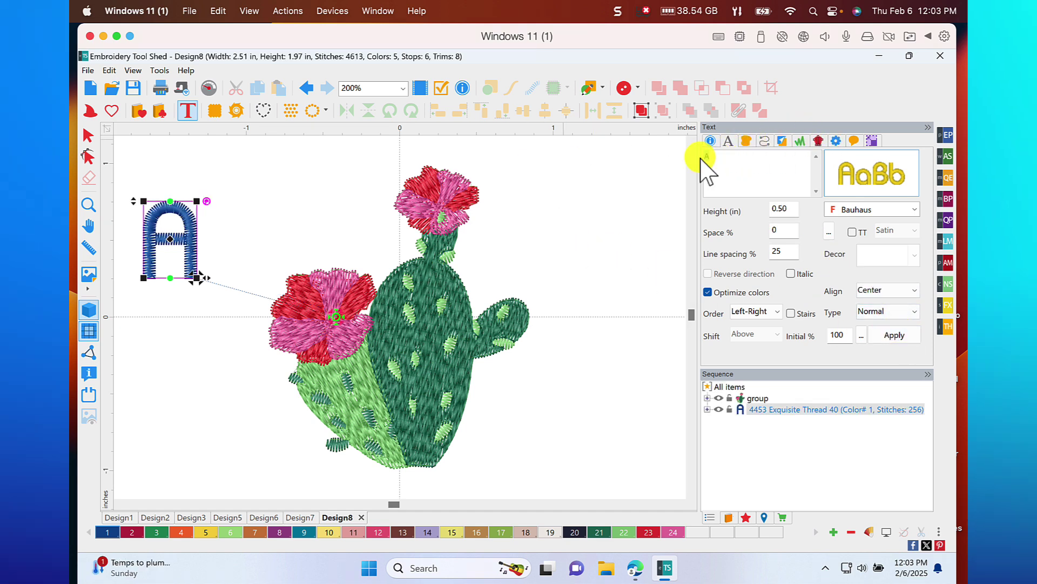
text(Cactus)
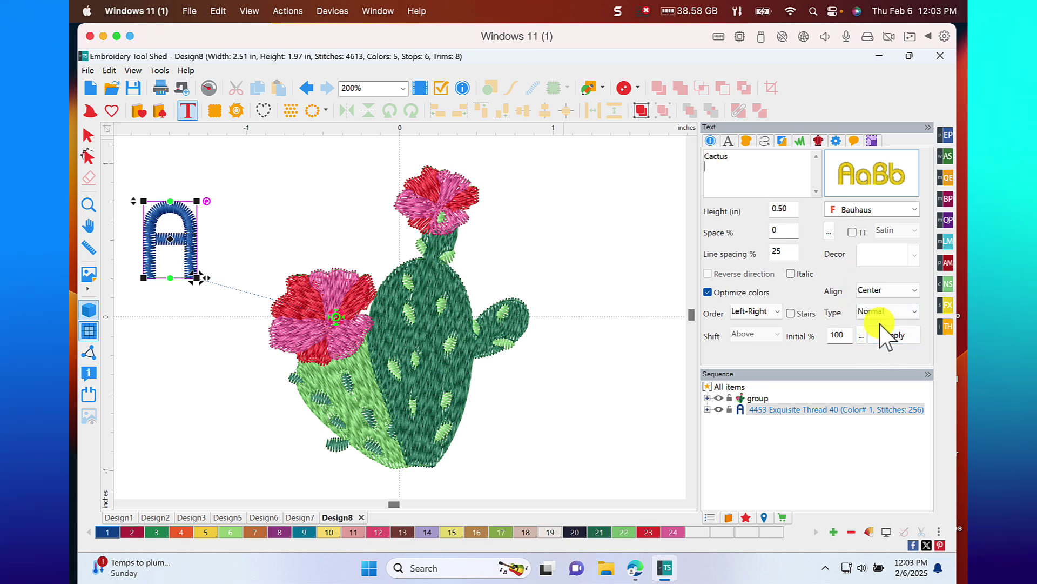
click(903, 339)
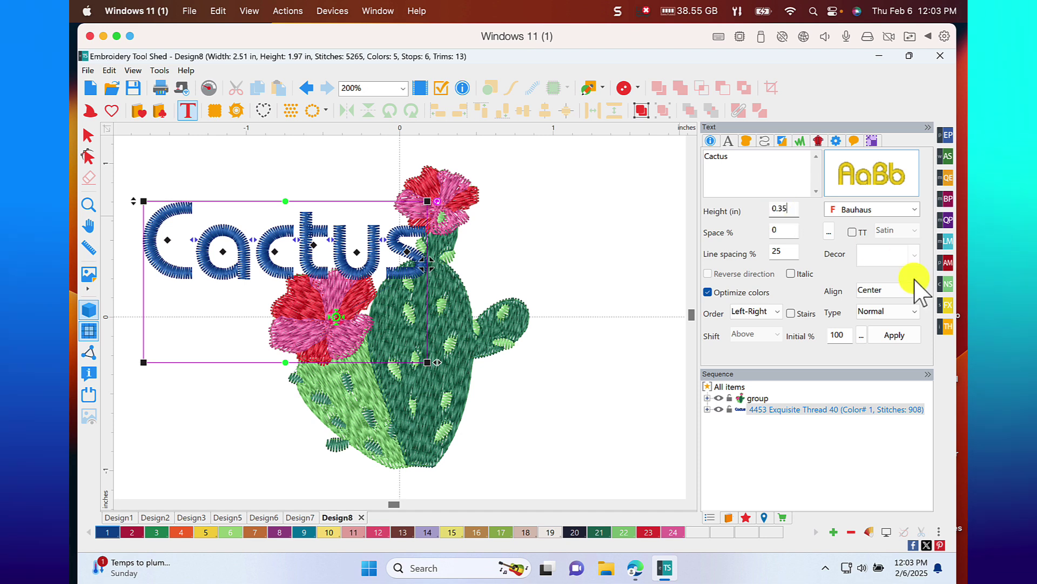
click(891, 337)
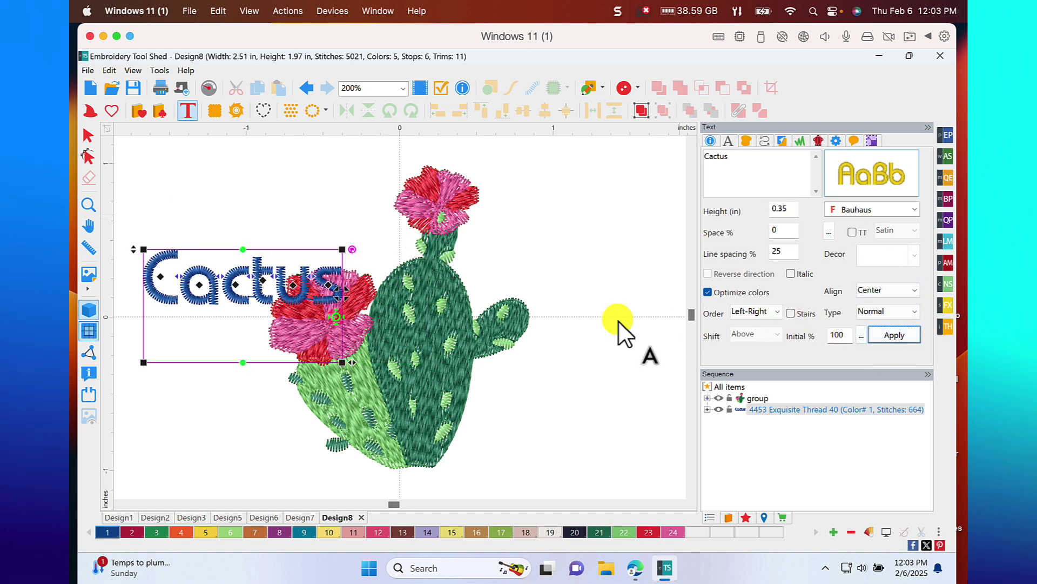
drag(259, 296, 287, 231)
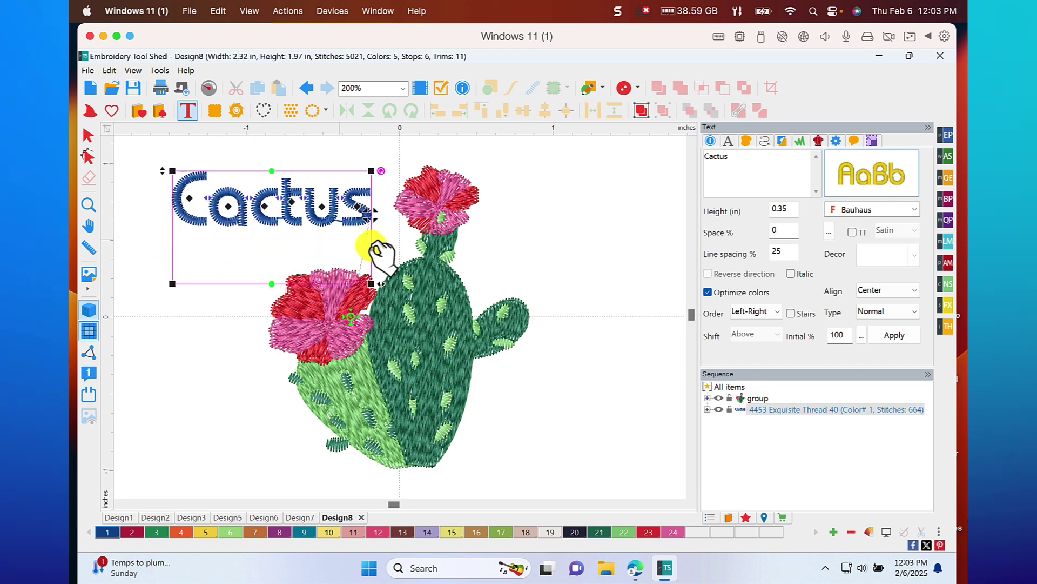
click(553, 278)
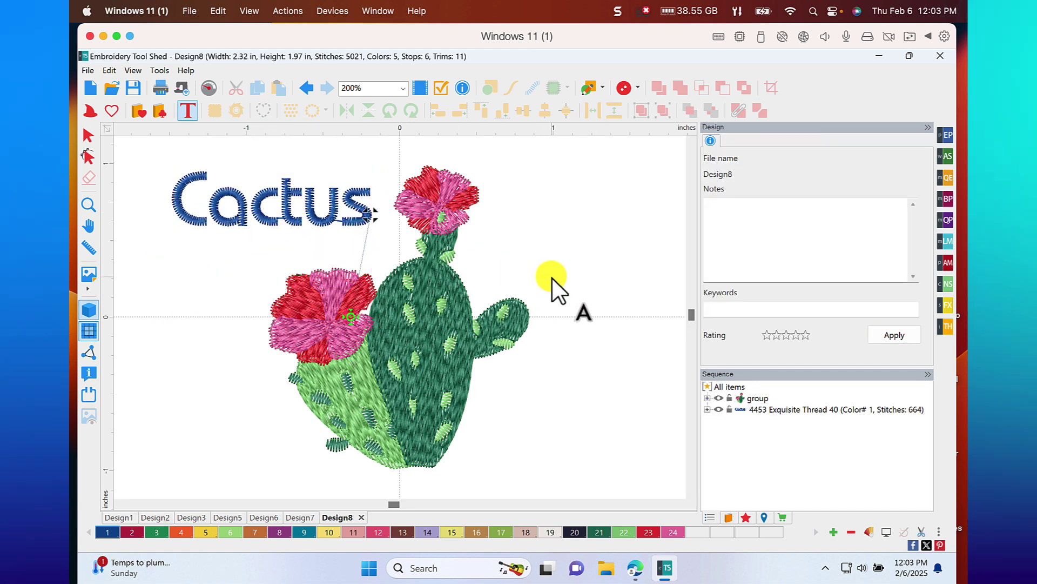
- Recolour the Cactus lettering with palette thread colour 23, Flame Red
click(261, 209)
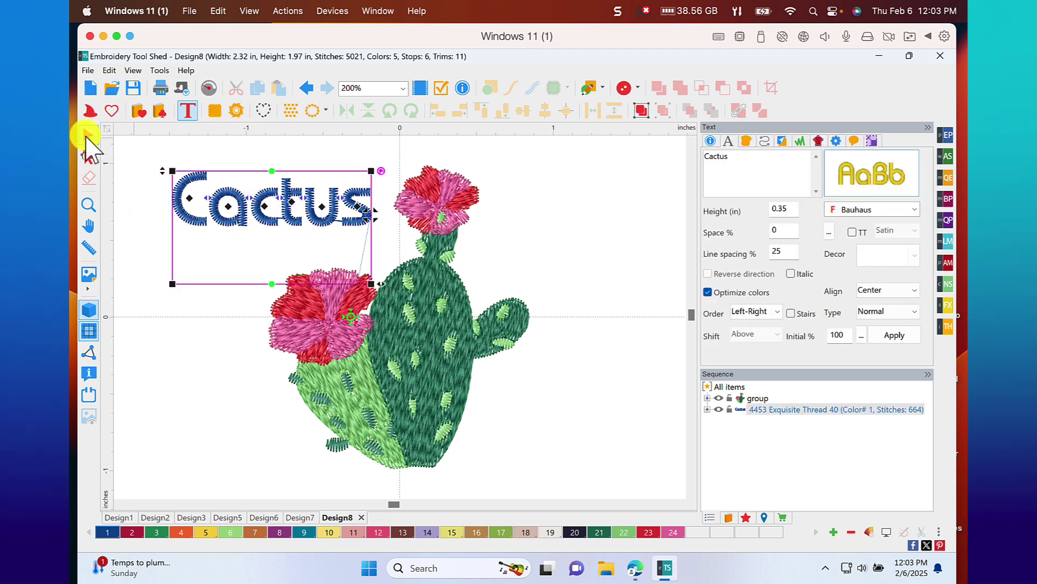
click(86, 136)
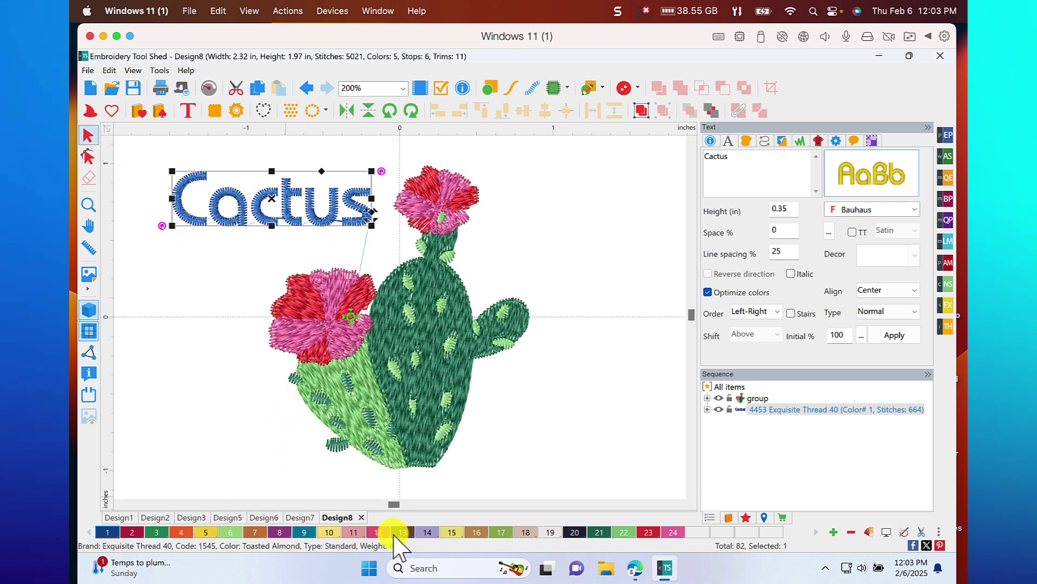
click(648, 532)
click(613, 354)
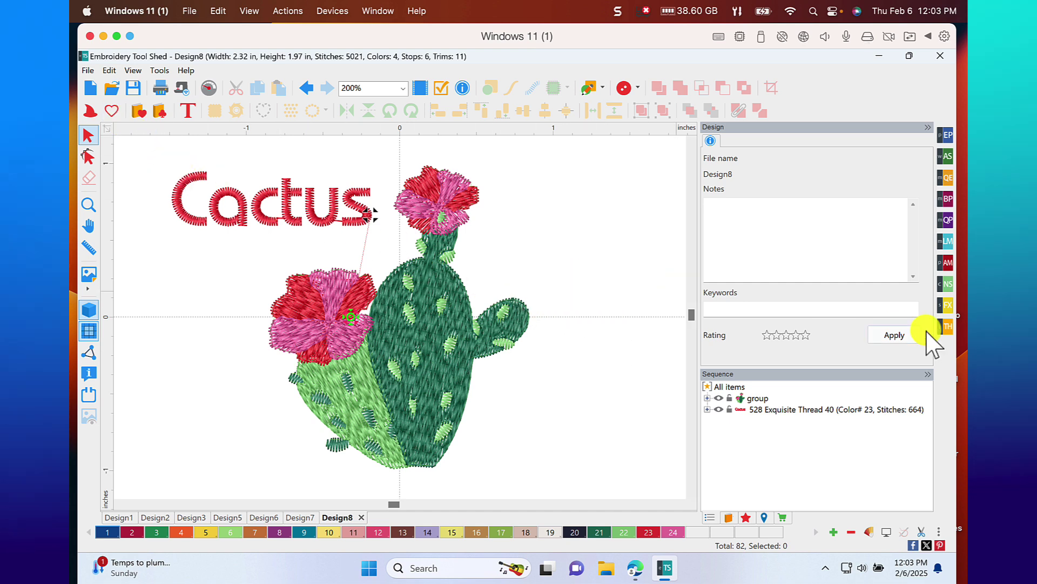
- Check the TH wizard list, then drop down the Shapes list from Pen to Morph
click(946, 326)
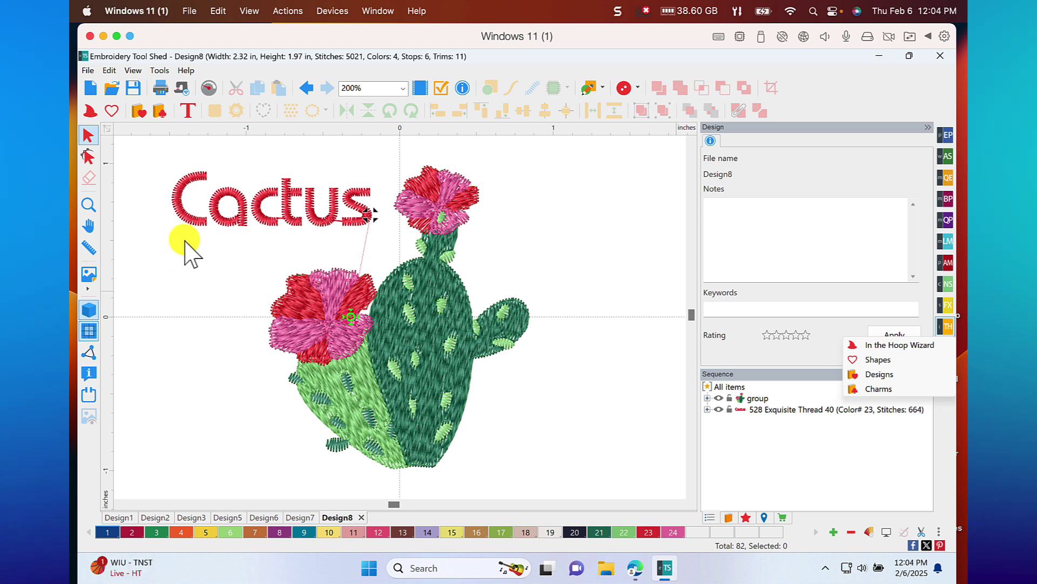
click(603, 89)
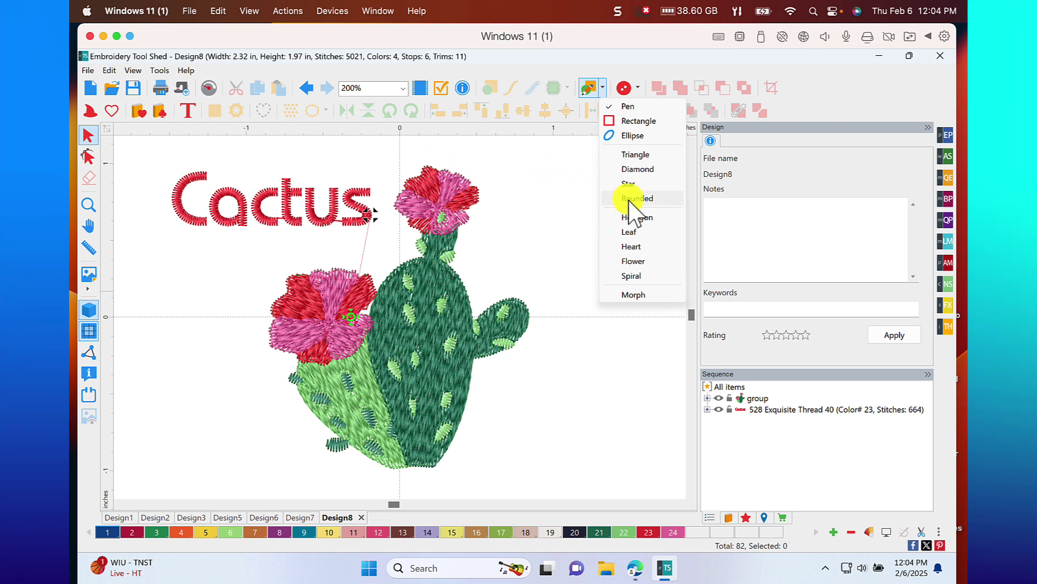
- Draw a square right of the cactus and convert its artwork to a 3.0 mm run outline
click(627, 121)
drag(535, 165, 650, 300)
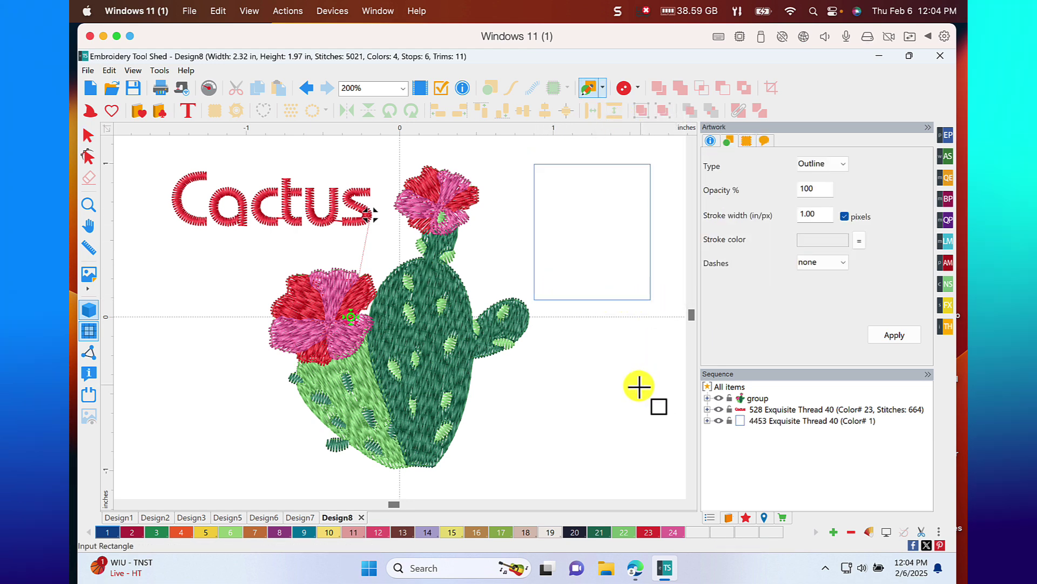
click(86, 135)
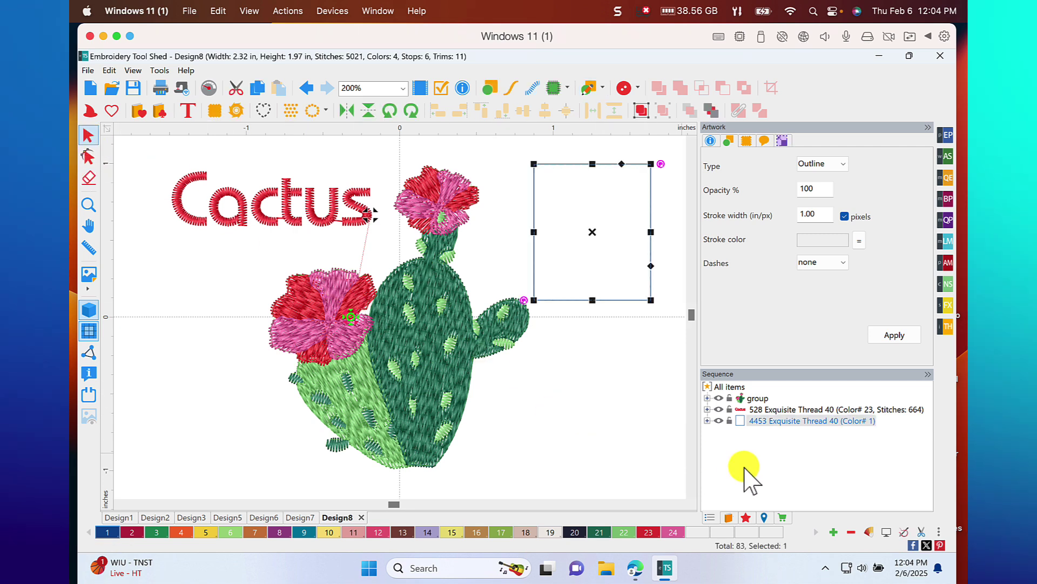
click(709, 422)
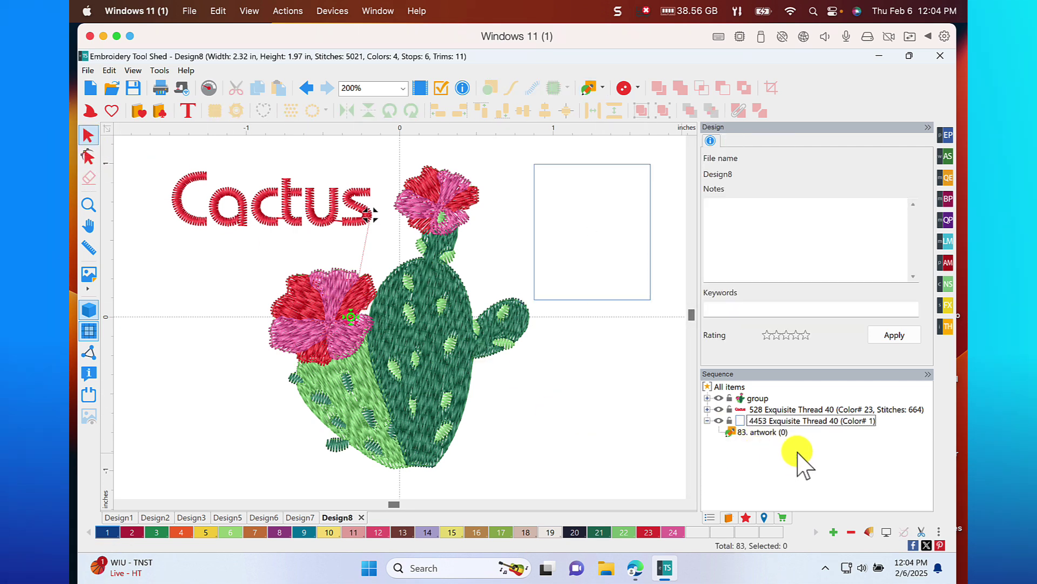
click(594, 300)
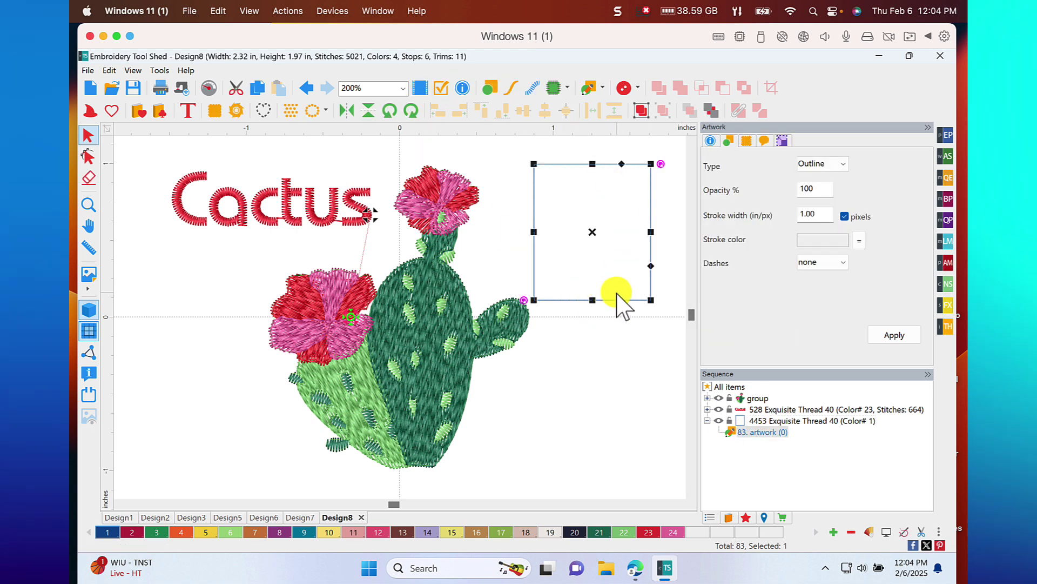
click(508, 91)
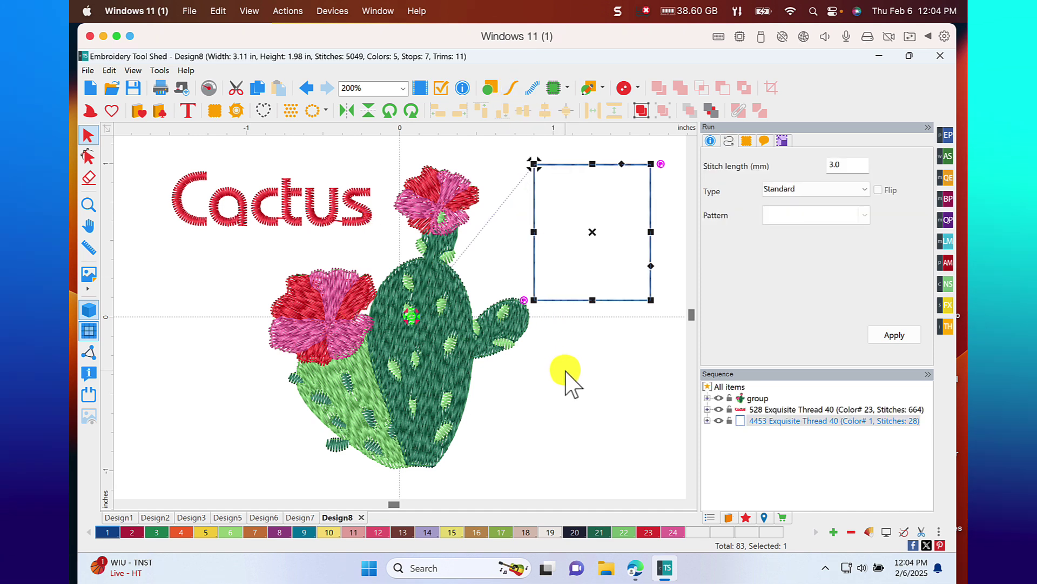
click(327, 112)
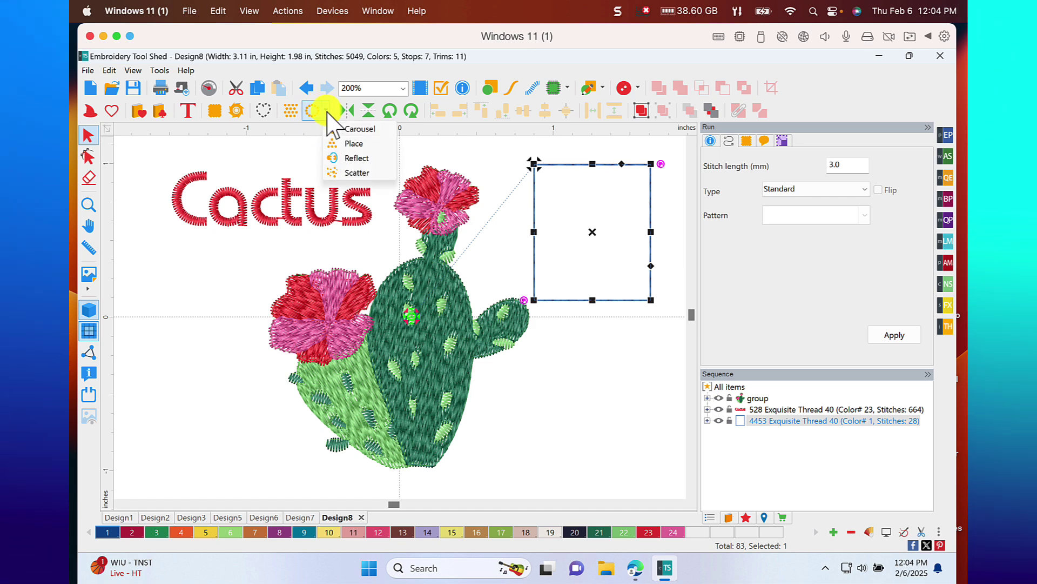
click(349, 131)
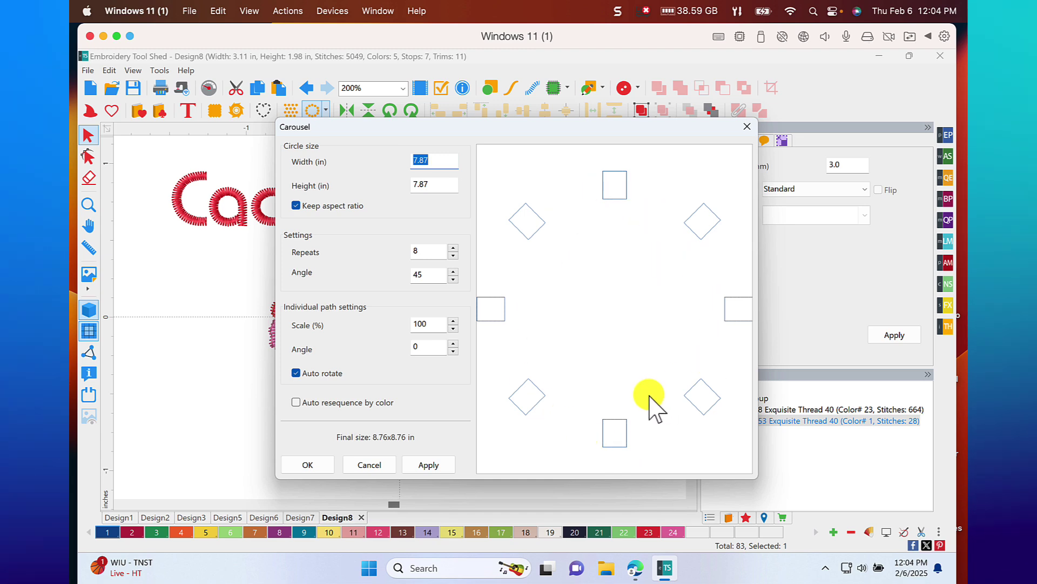
click(748, 127)
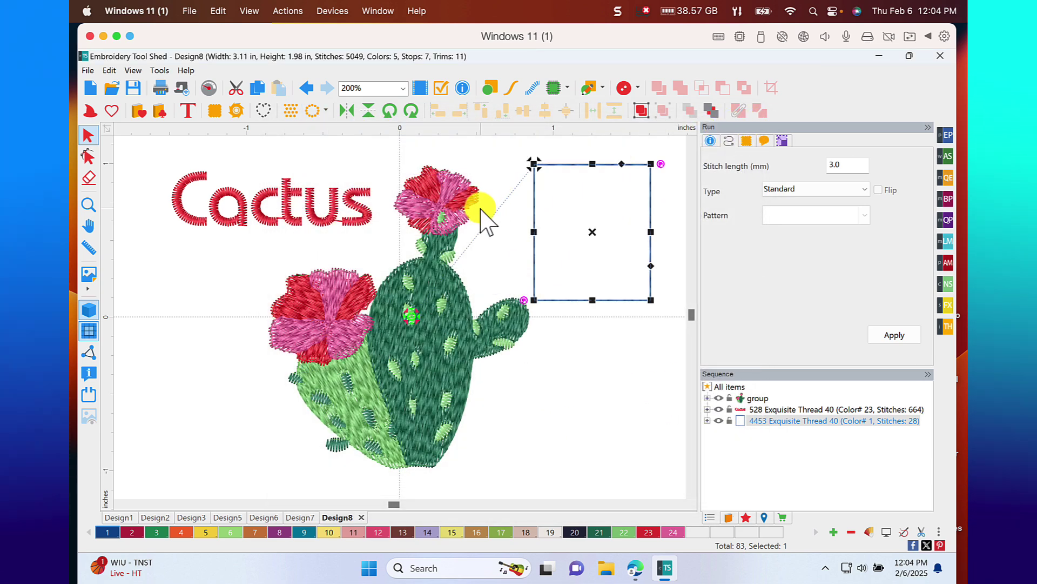